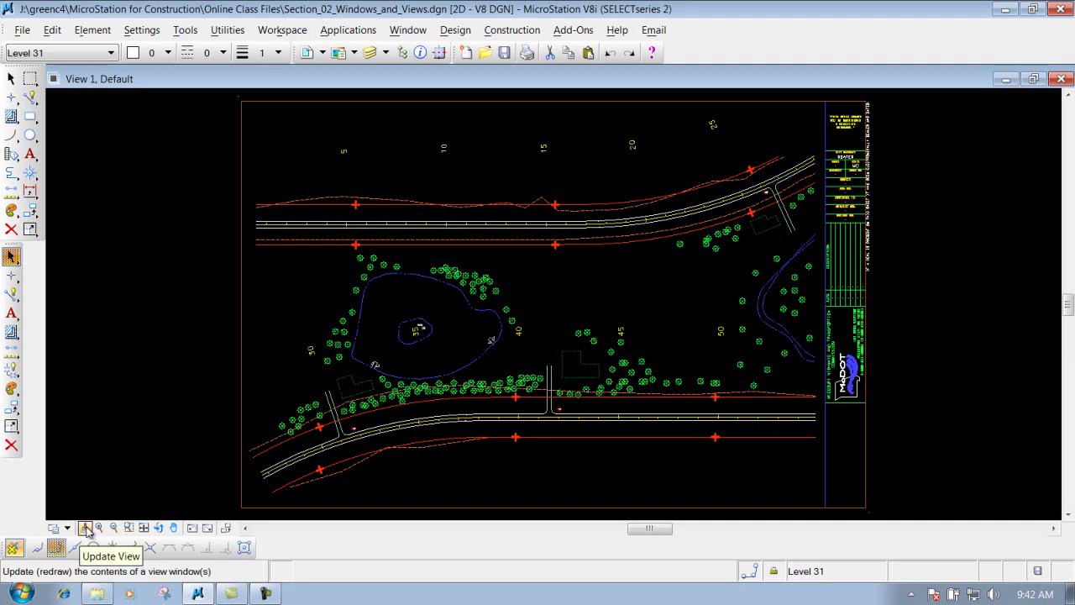
- Redraw View 1 and zoom in repeatedly at a ratio of 2.00 around the FLAG marker inside the pond
click(85, 527)
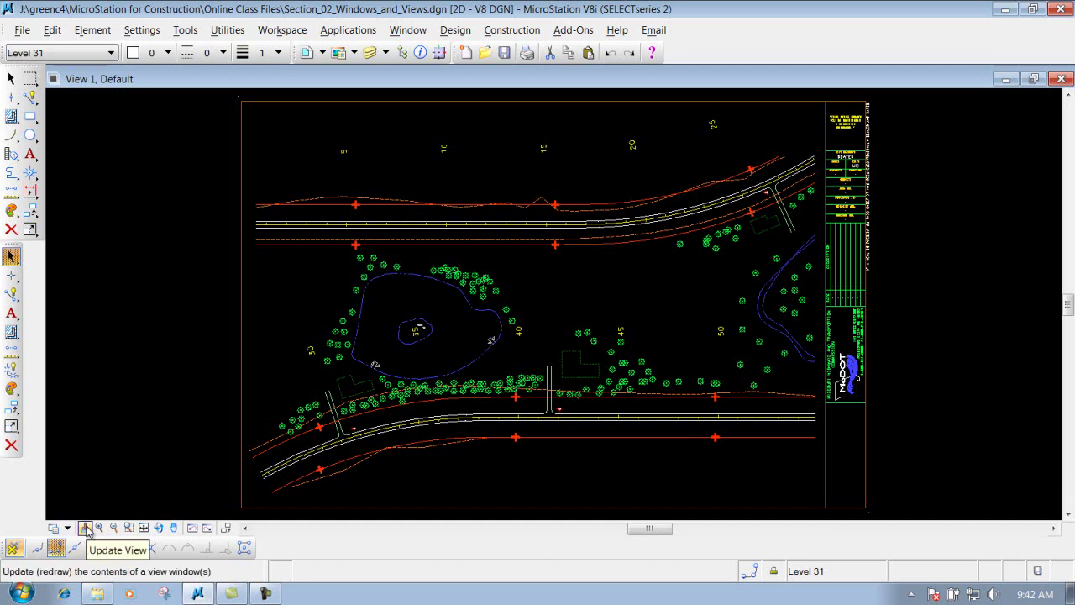
click(85, 527)
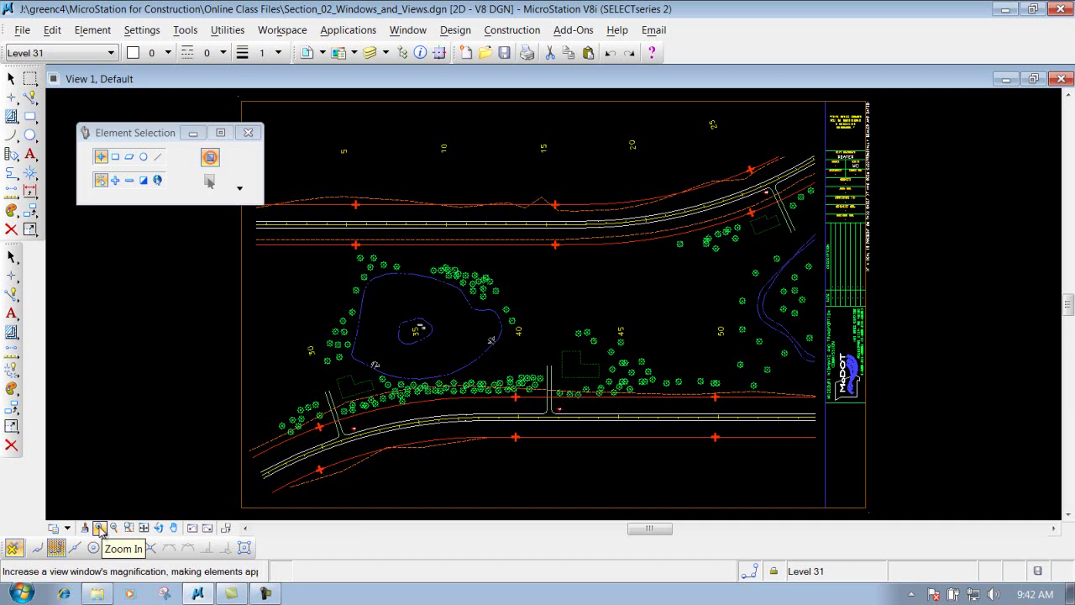
click(99, 527)
drag(132, 137, 132, 161)
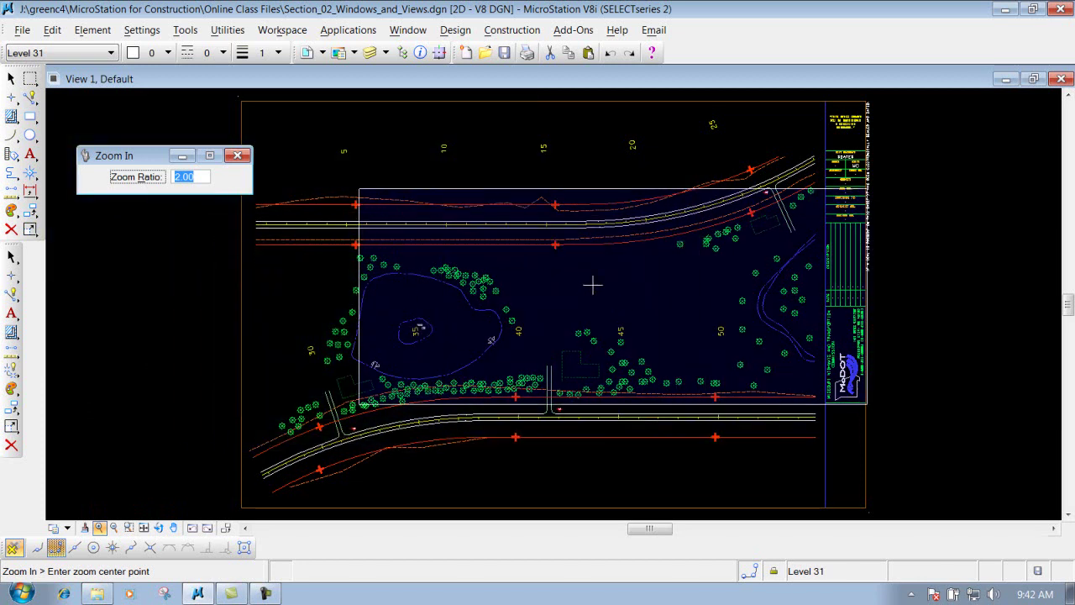
click(421, 327)
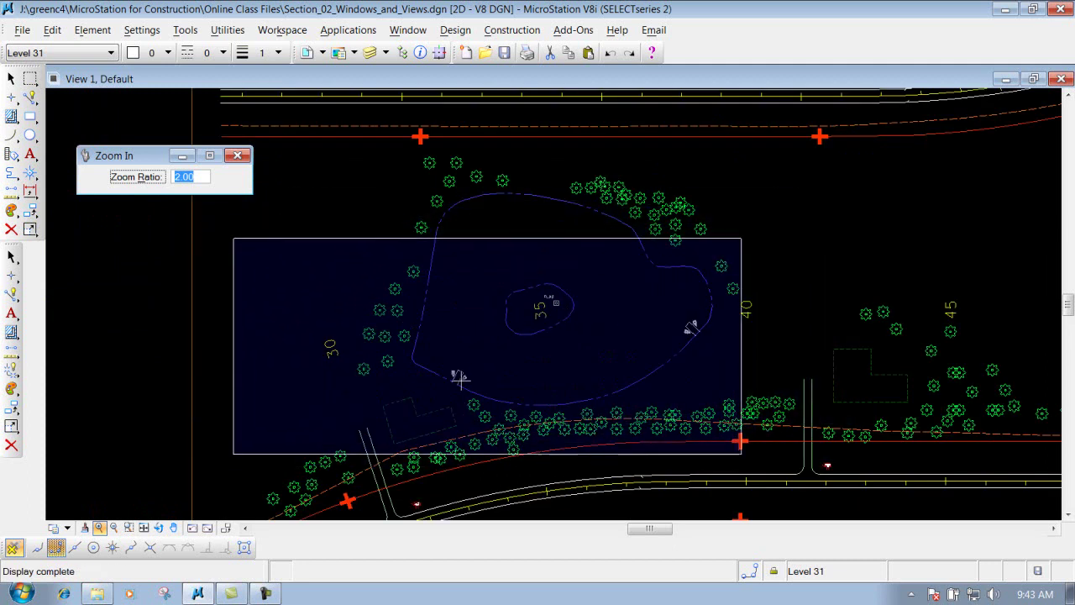
click(550, 300)
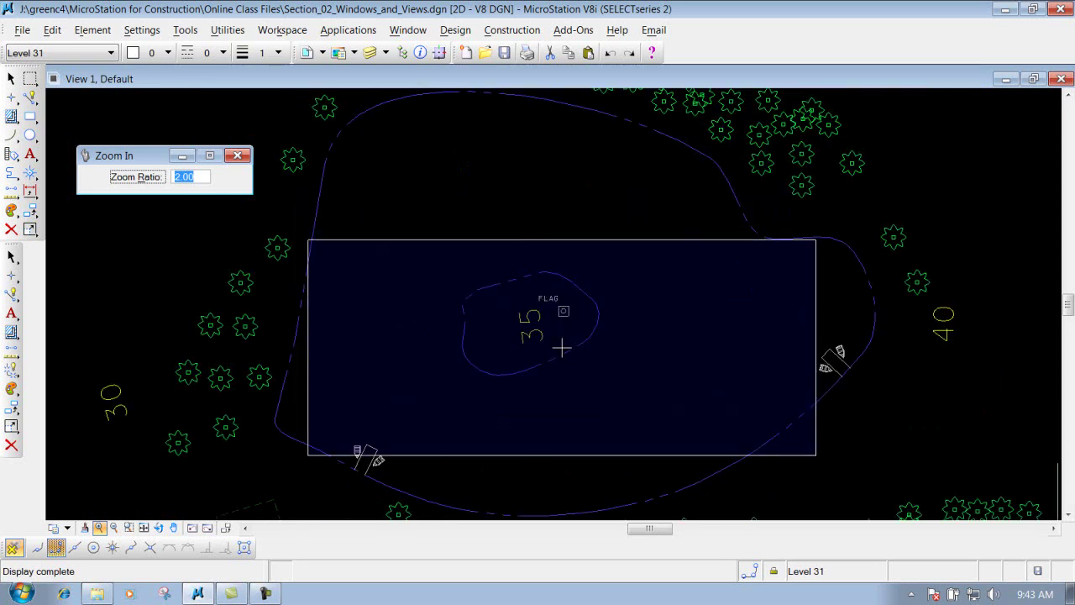
click(551, 319)
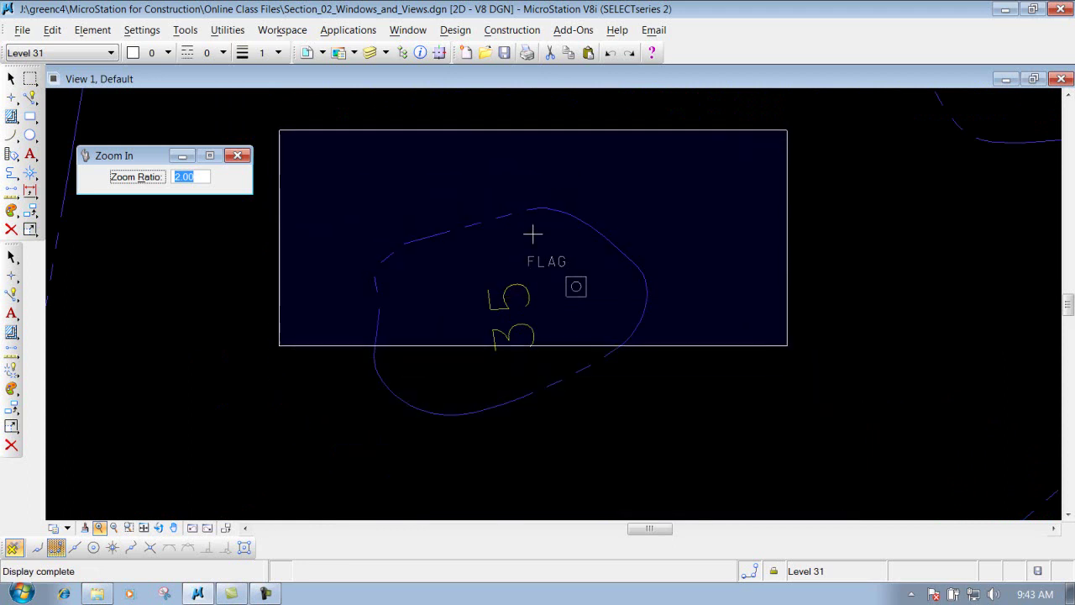
right_click(521, 231)
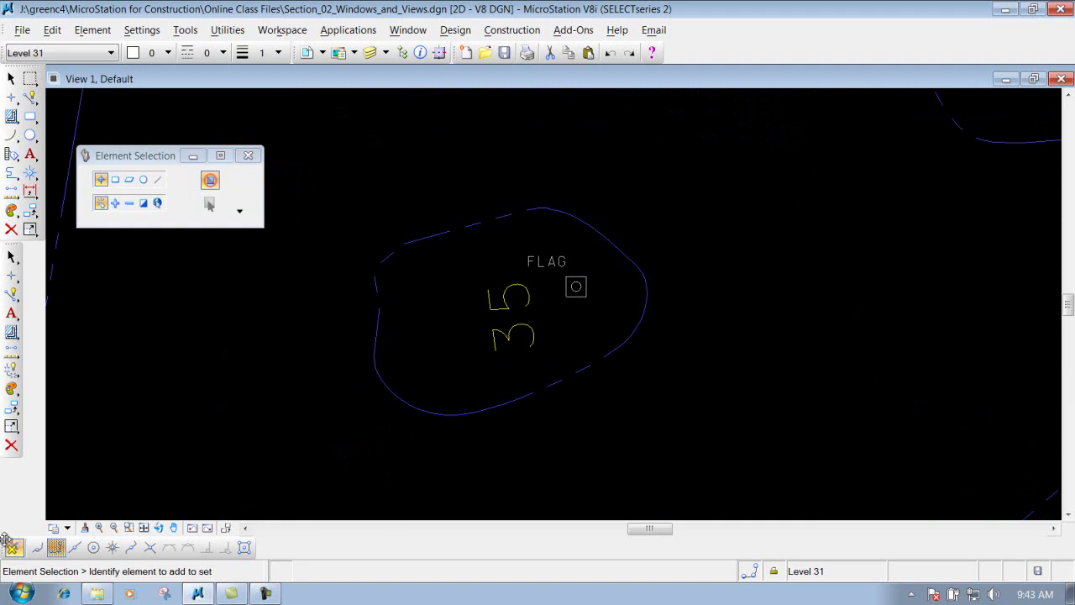
- Zoom out of View 1 repeatedly at a ratio of 2.00 until the whole drawing sheet shows with empty space around it
click(115, 529)
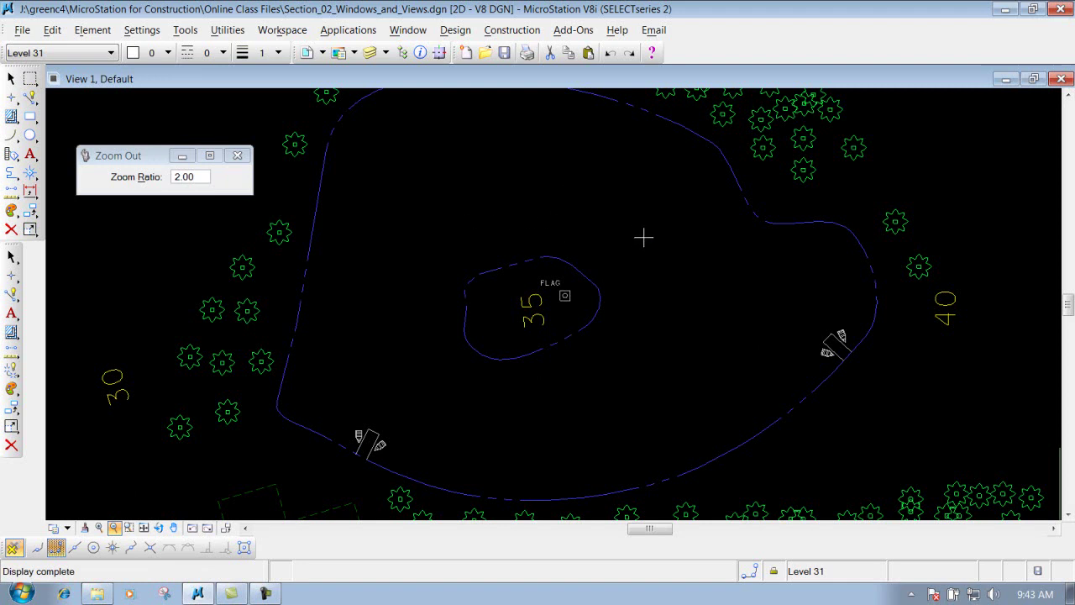
click(705, 290)
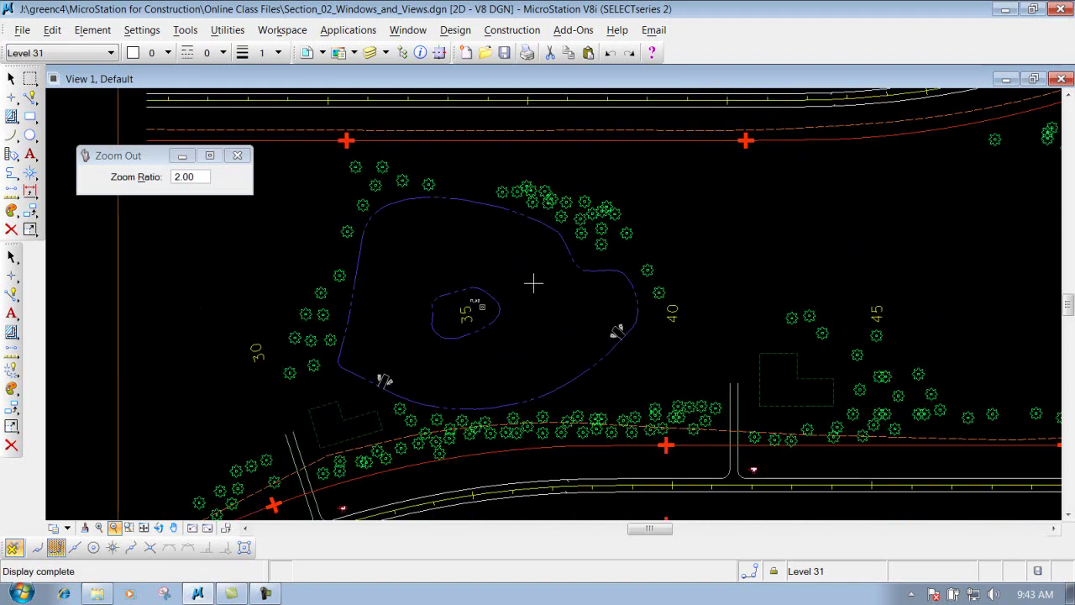
click(790, 250)
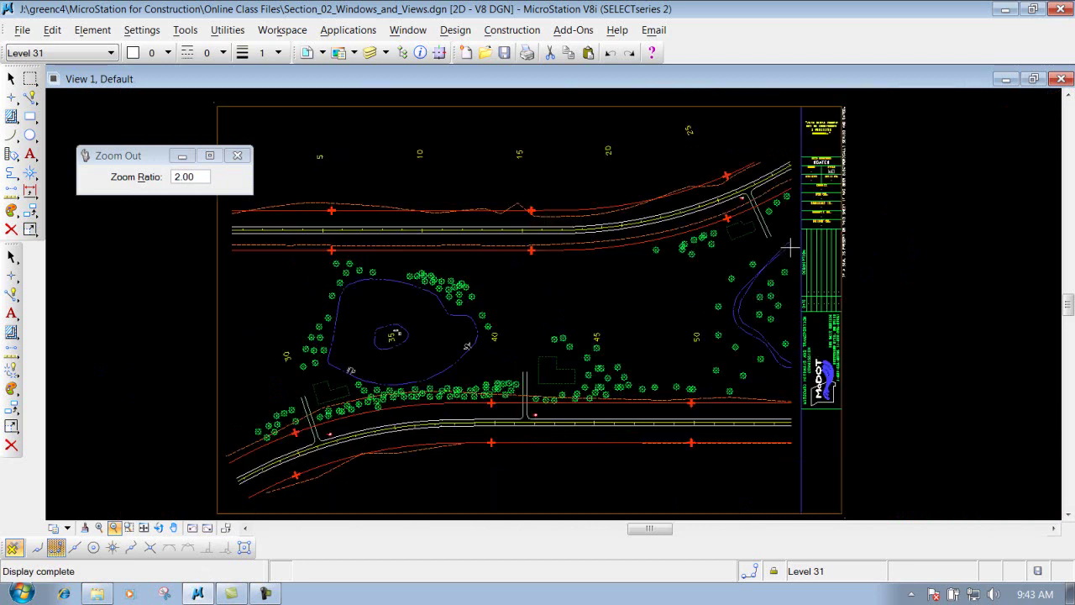
click(533, 300)
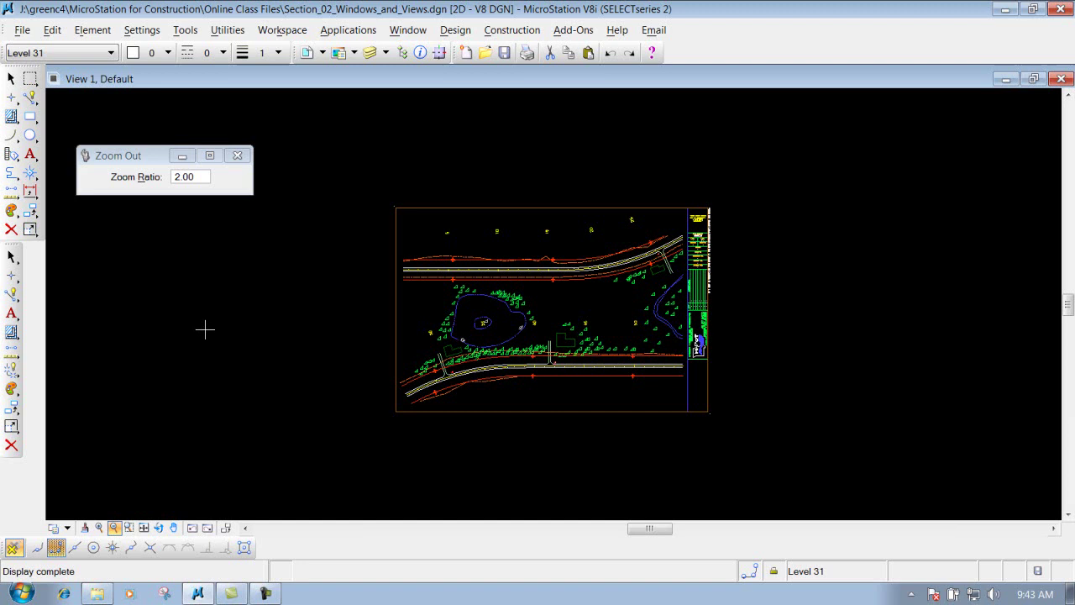
right_click(234, 282)
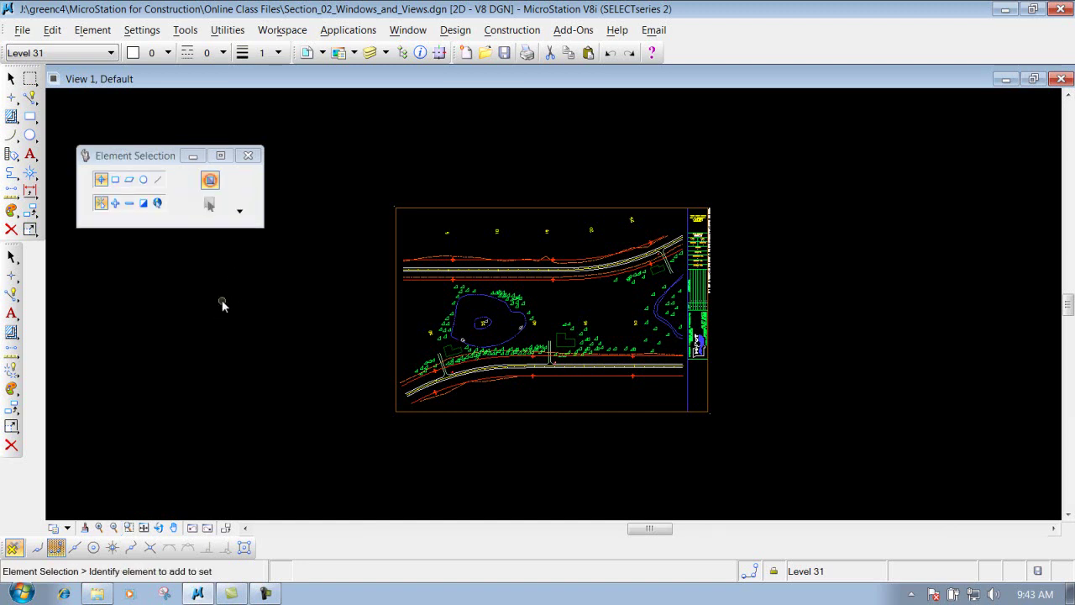
- Magnify the lower road around the driveway by the L-shaped building in View 1 with two successive Window Area selections
click(129, 528)
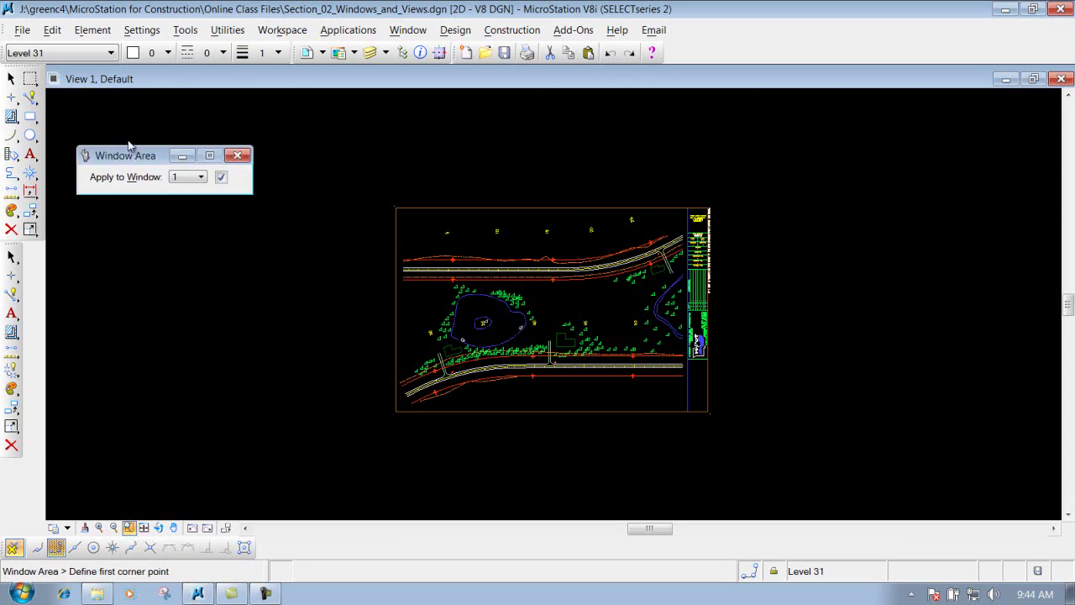
drag(135, 155, 131, 140)
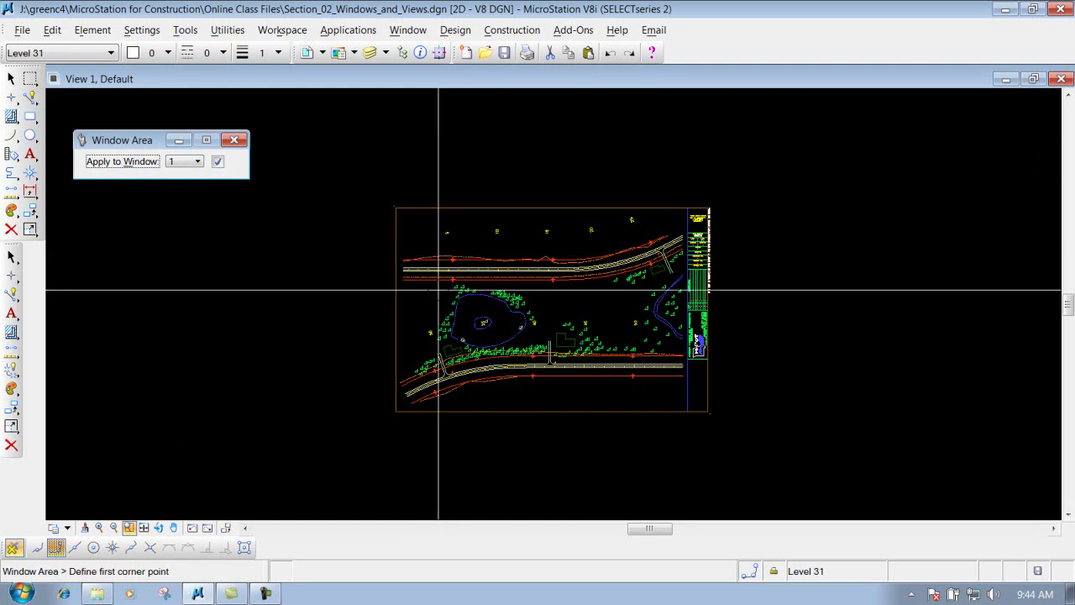
click(540, 314)
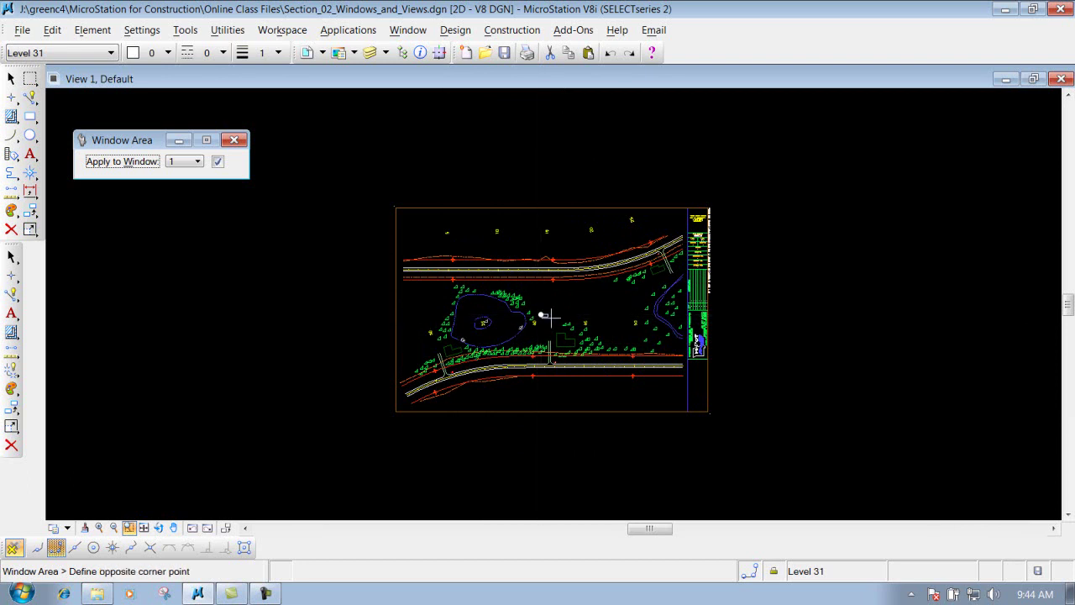
click(639, 392)
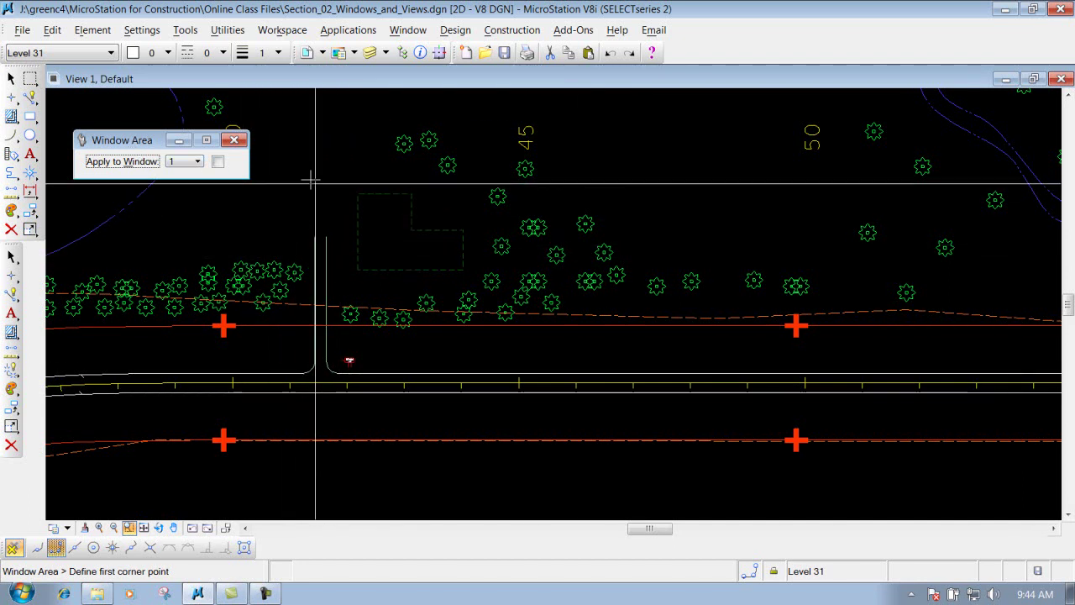
click(302, 140)
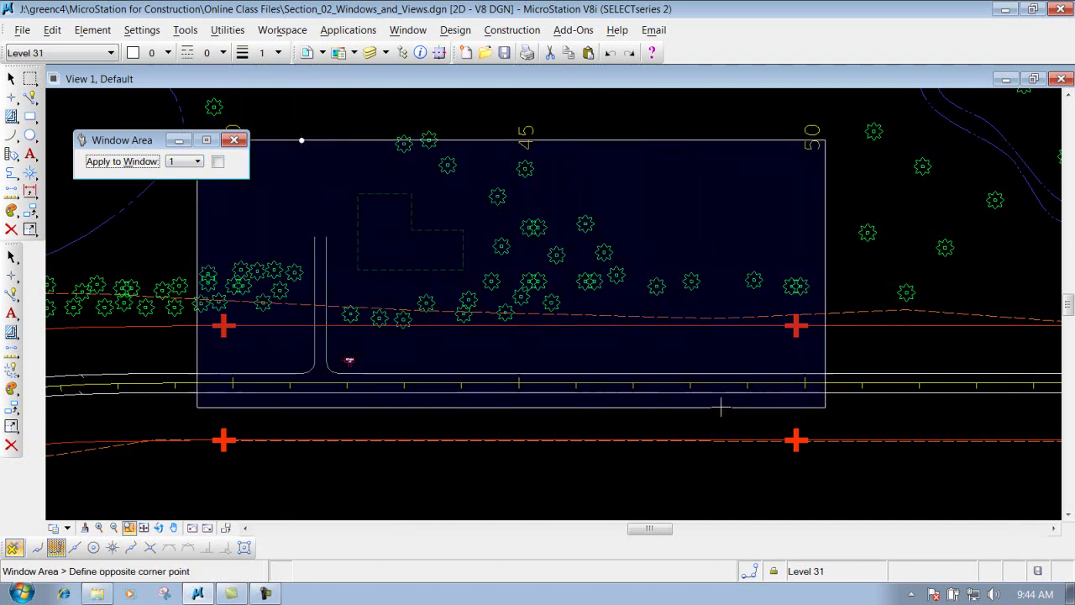
click(402, 412)
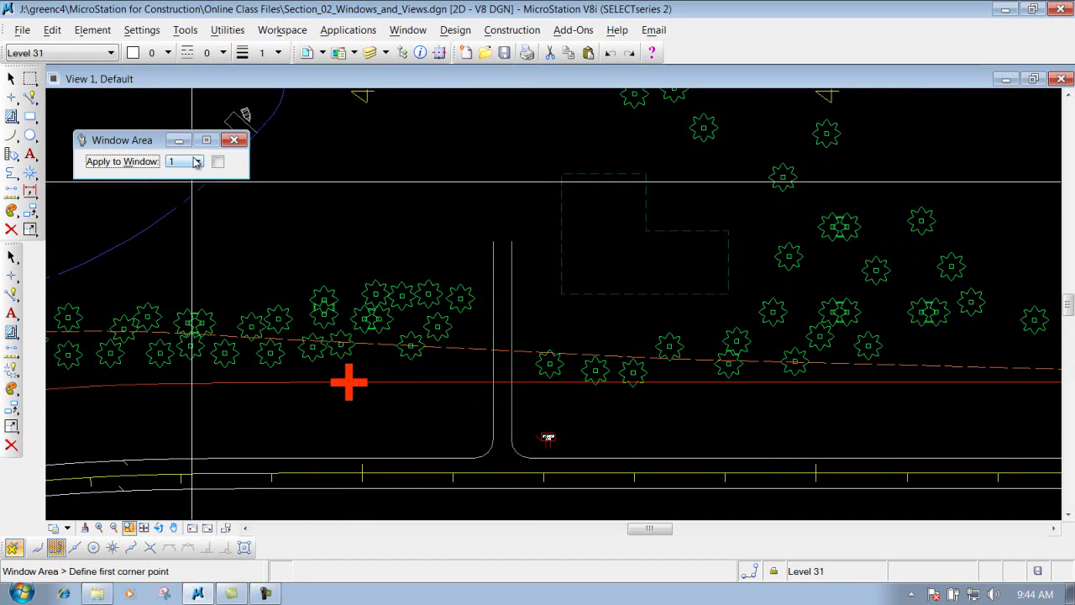
- Look through the target window choices of Window Area, and fit the entire drawing in View 1
click(199, 161)
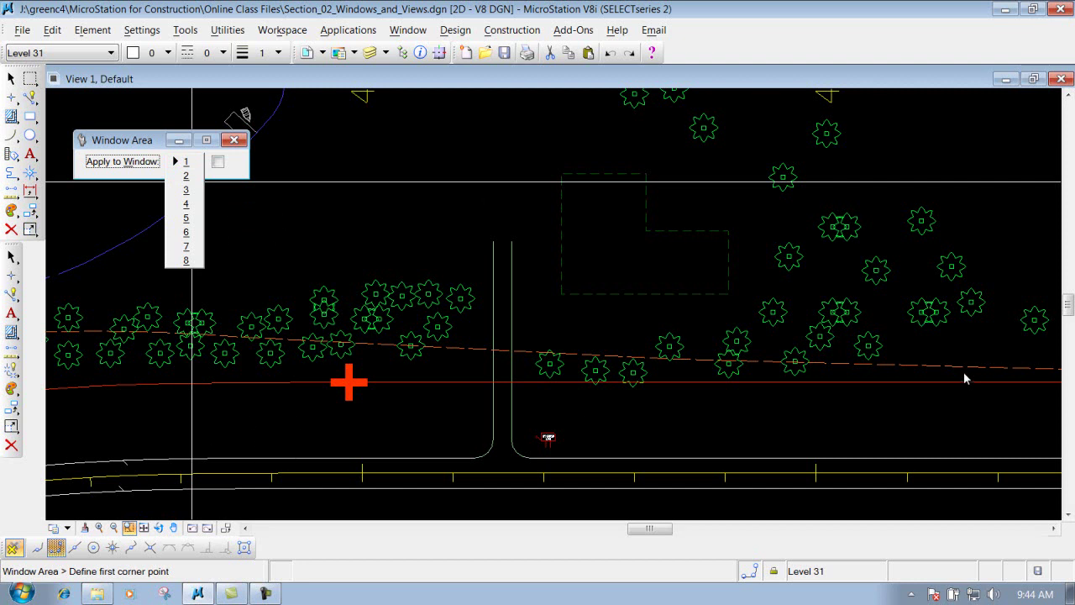
click(235, 139)
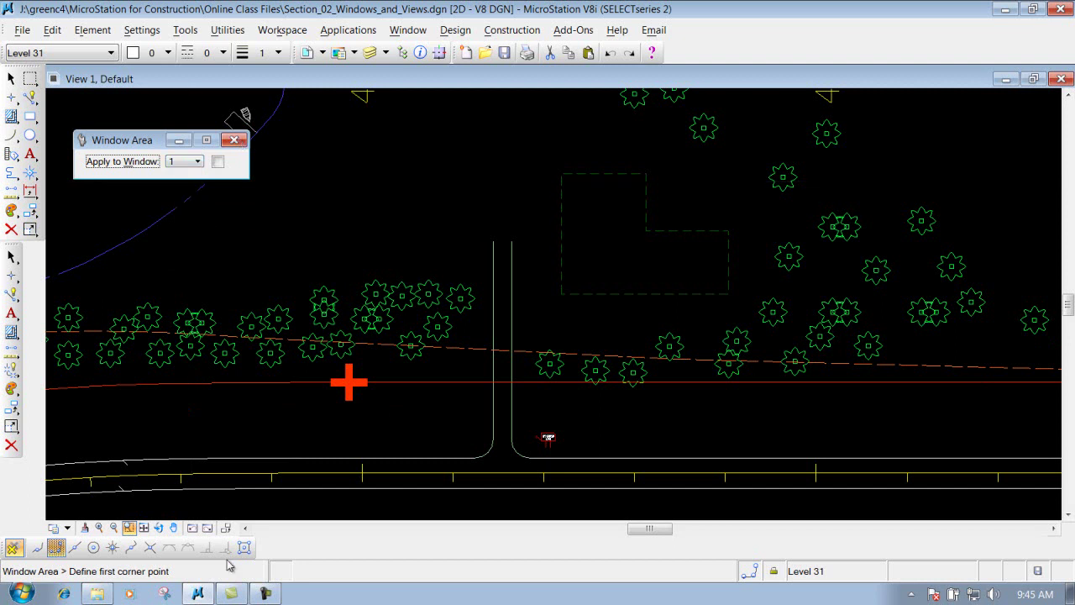
click(235, 139)
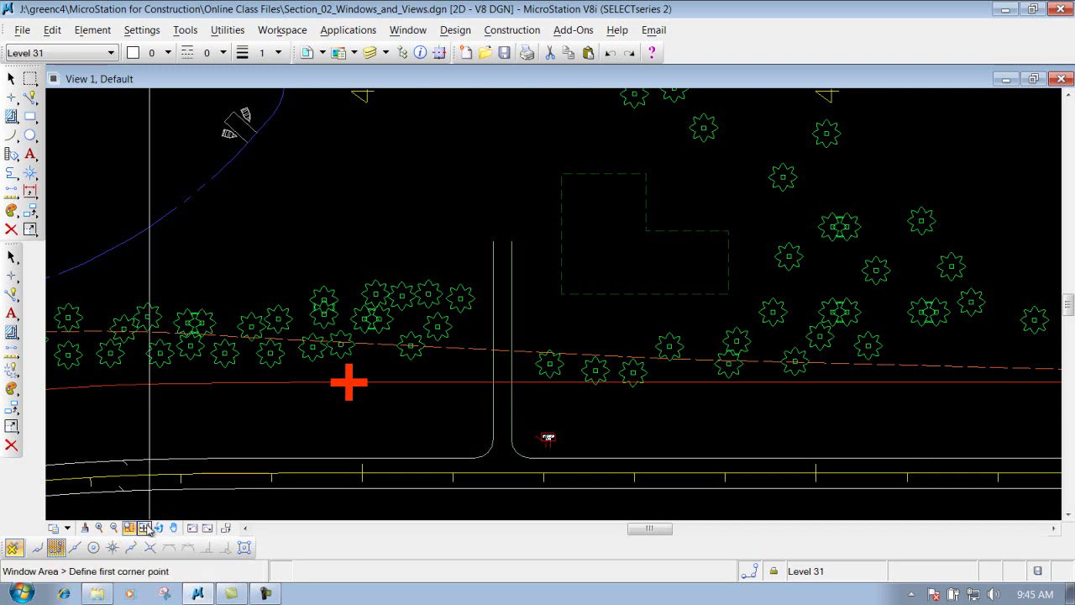
click(144, 527)
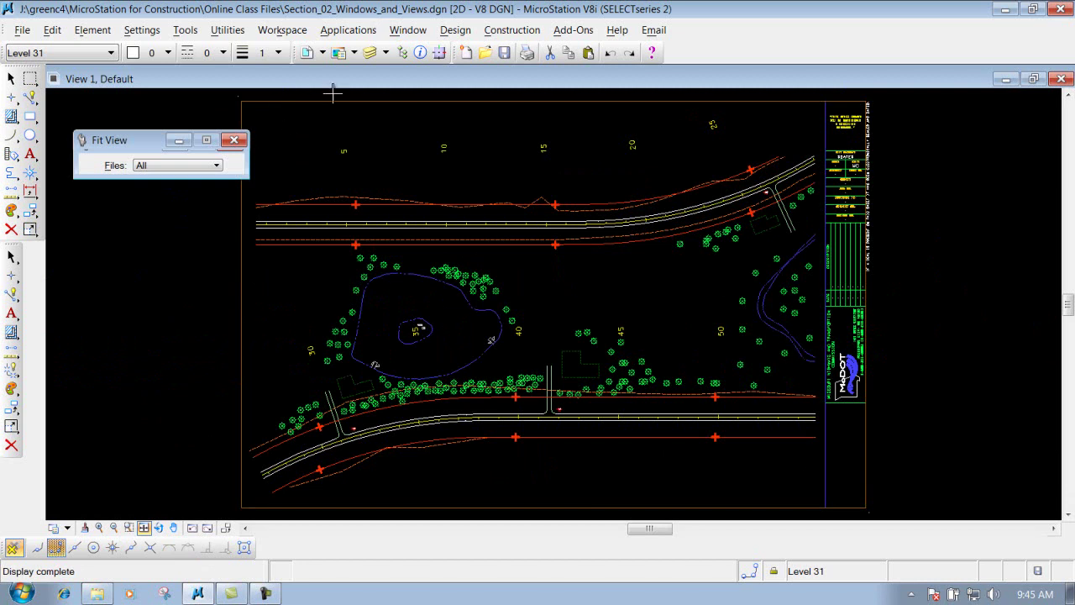
- Open View 2 alongside View 1 and fit the whole drawing in it
click(412, 30)
mouse_move(453, 53)
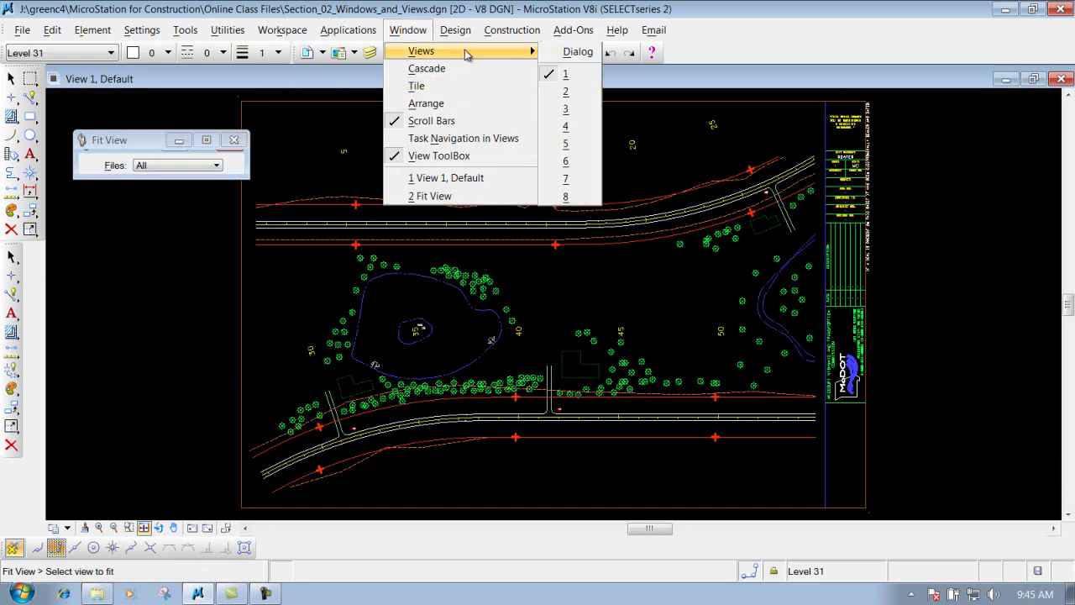
click(566, 92)
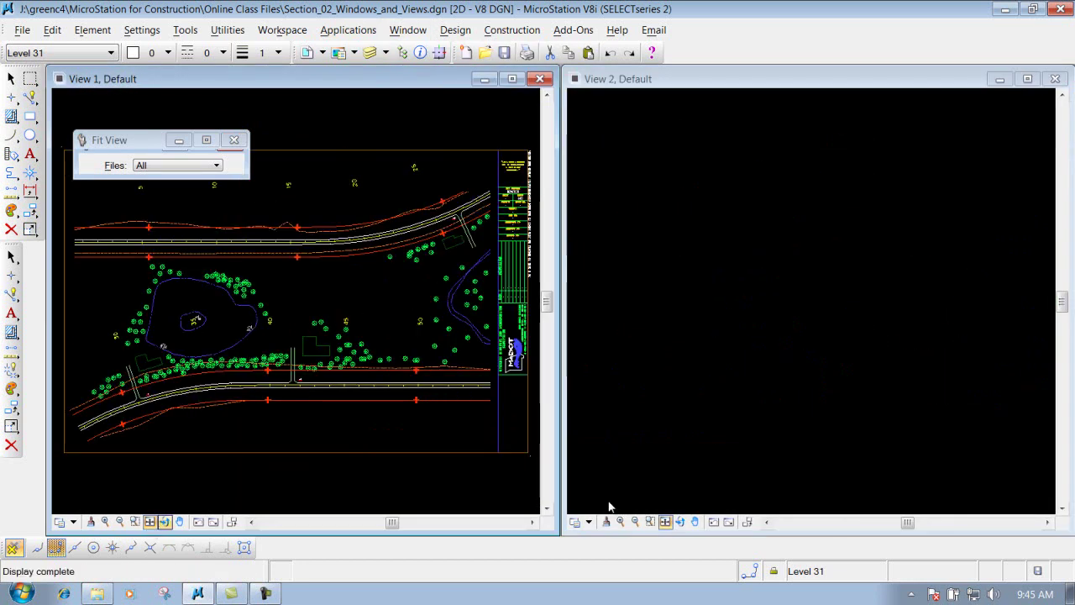
click(664, 522)
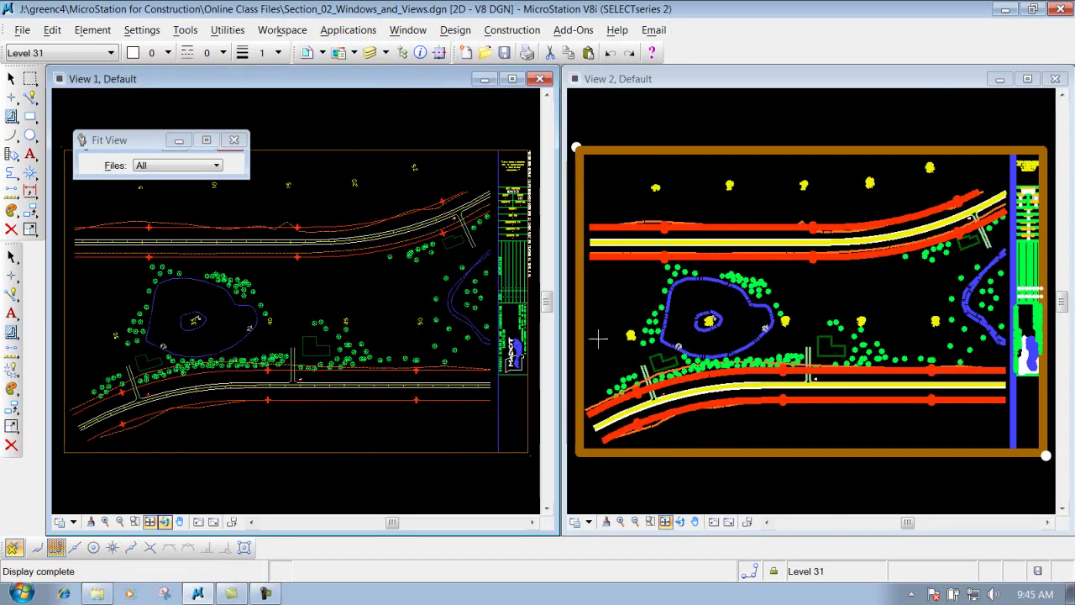
- Turn off the Line Weights display in the view attributes of View 2
click(574, 522)
drag(144, 142, 670, 141)
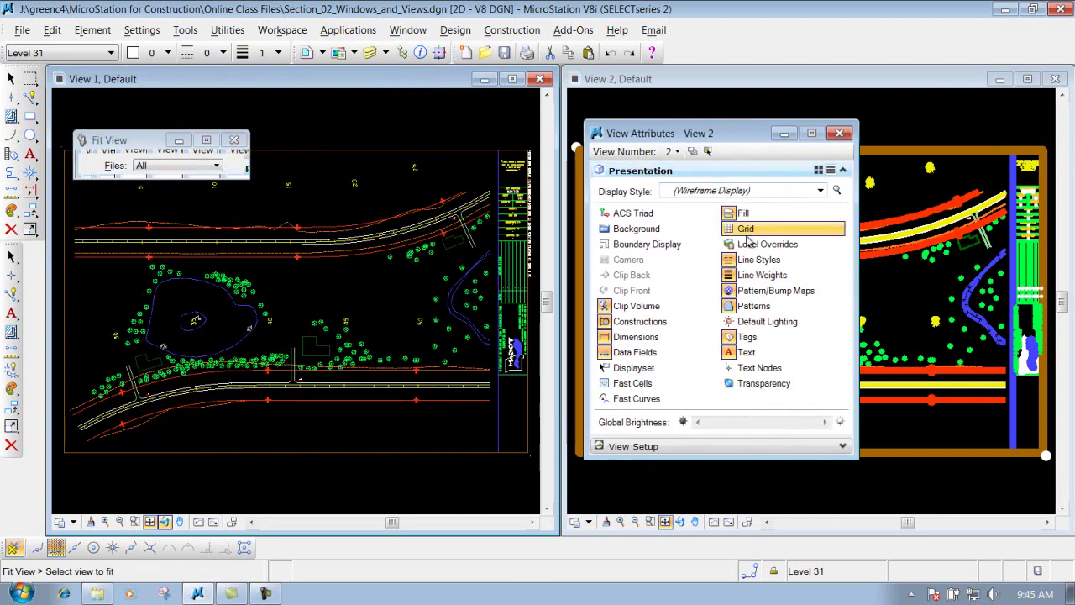
click(760, 274)
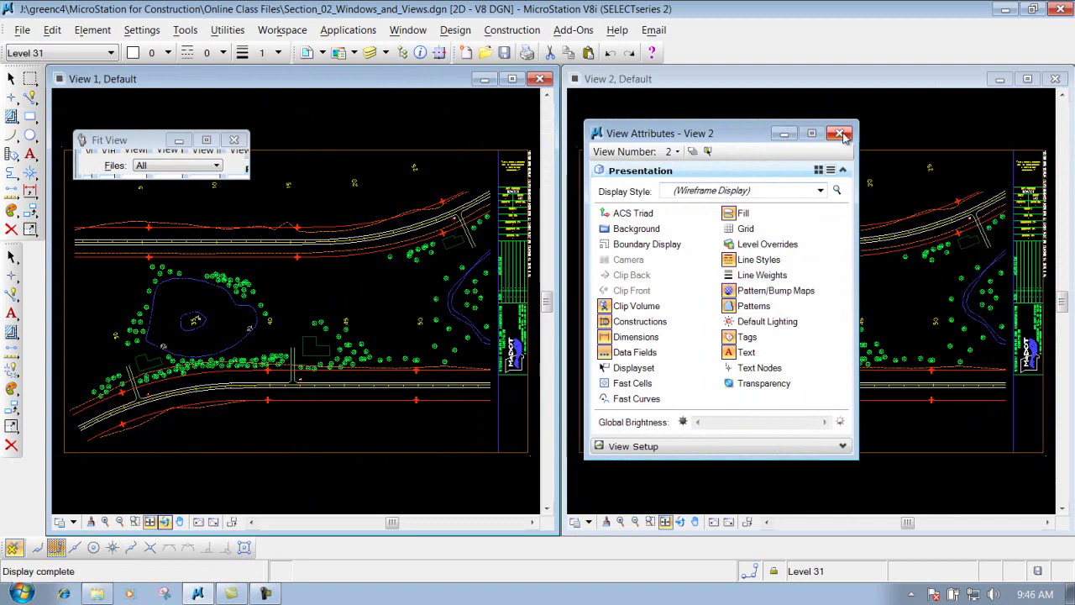
click(841, 134)
- Define a Window Area around the lower-left driveway junction in View 1 and apply it to window 2
click(138, 522)
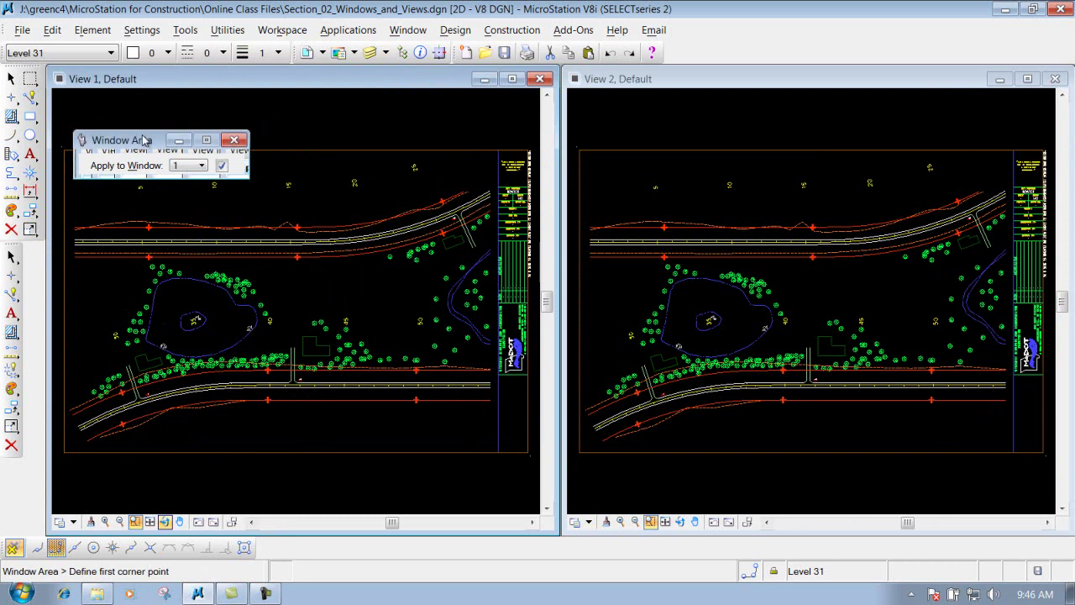
click(234, 185)
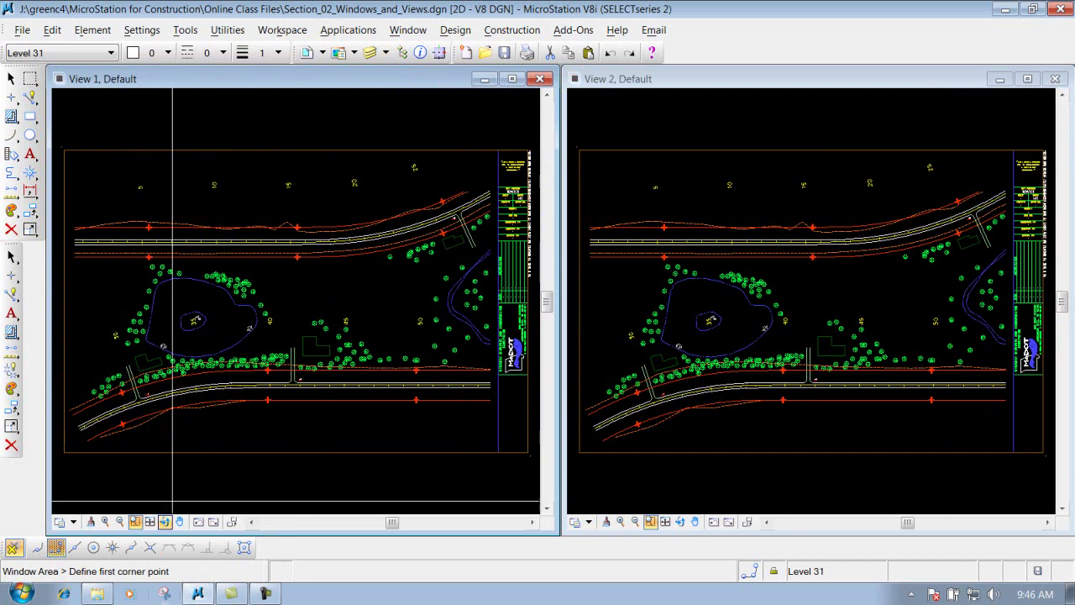
click(136, 521)
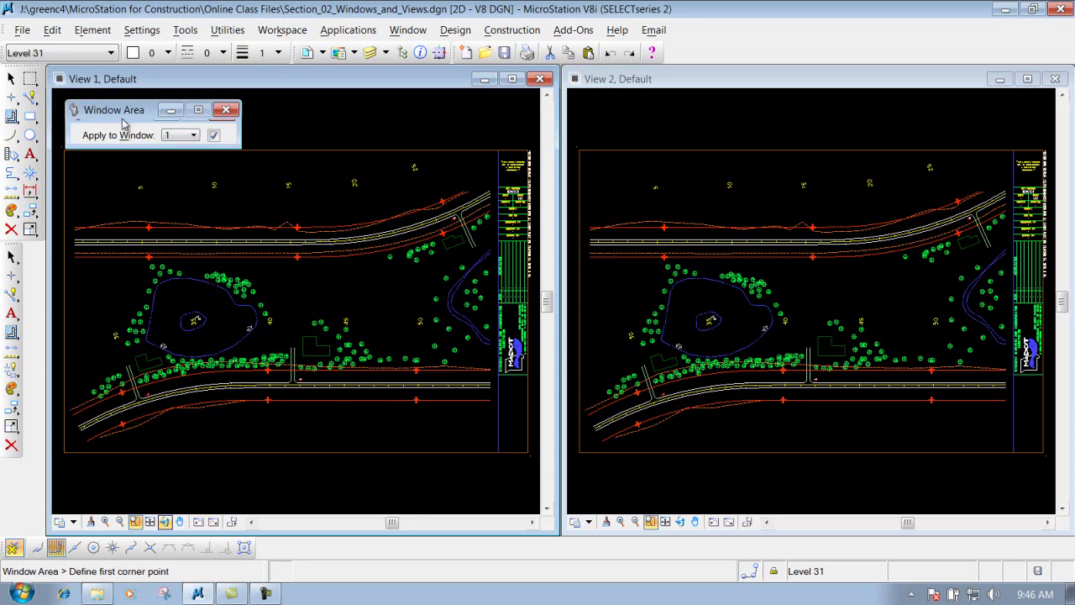
click(194, 136)
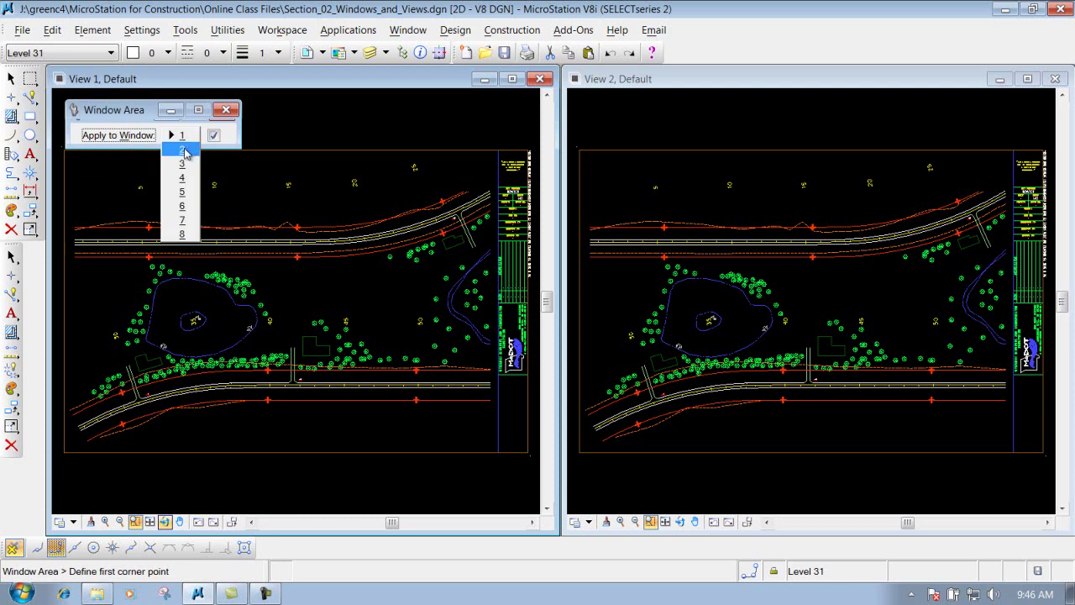
click(186, 152)
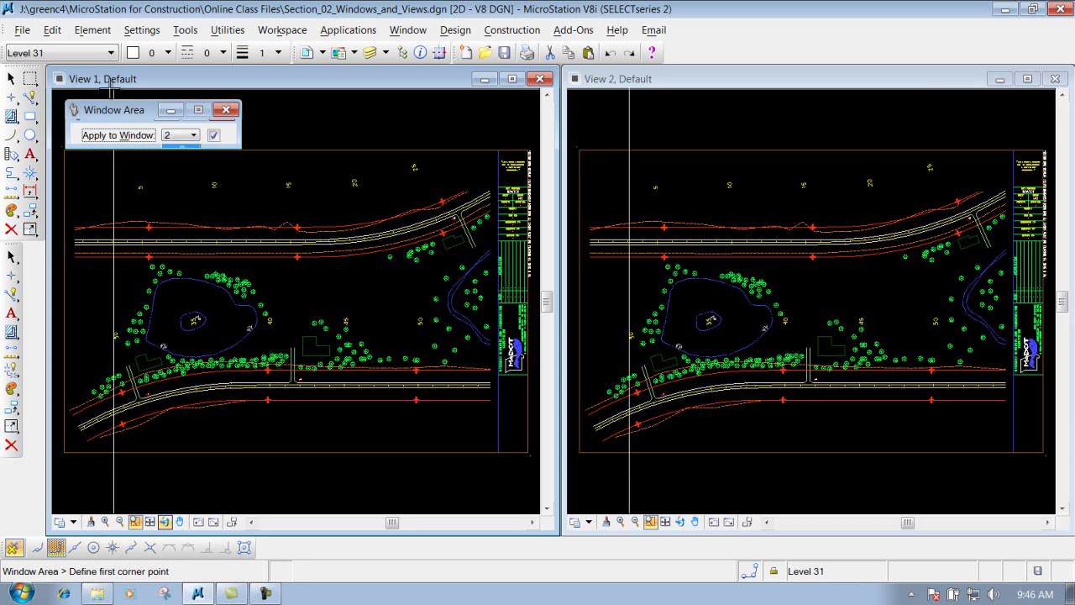
click(117, 382)
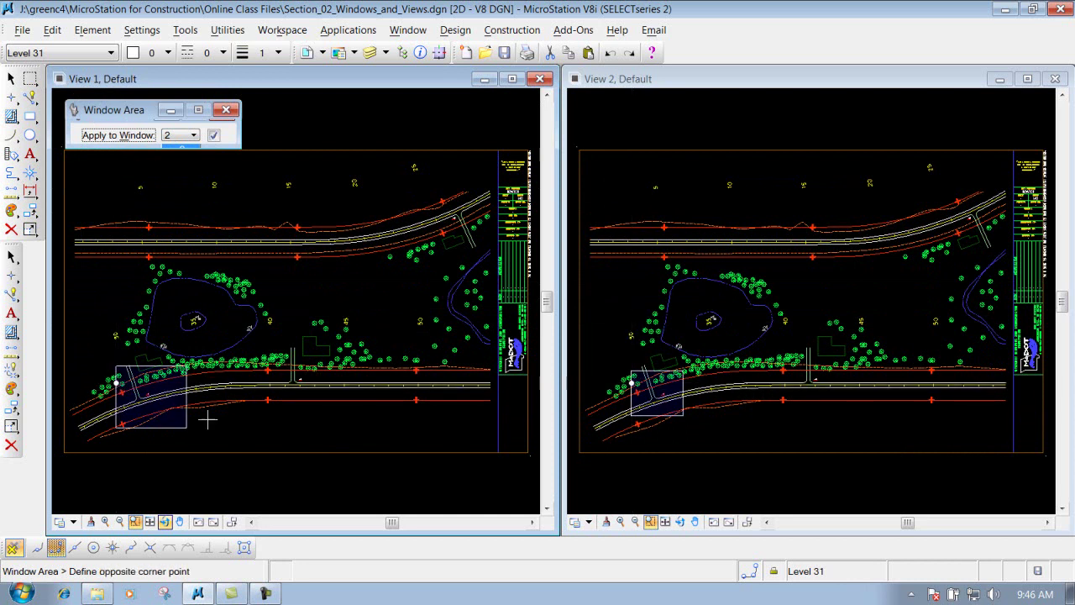
click(166, 417)
key(Escape)
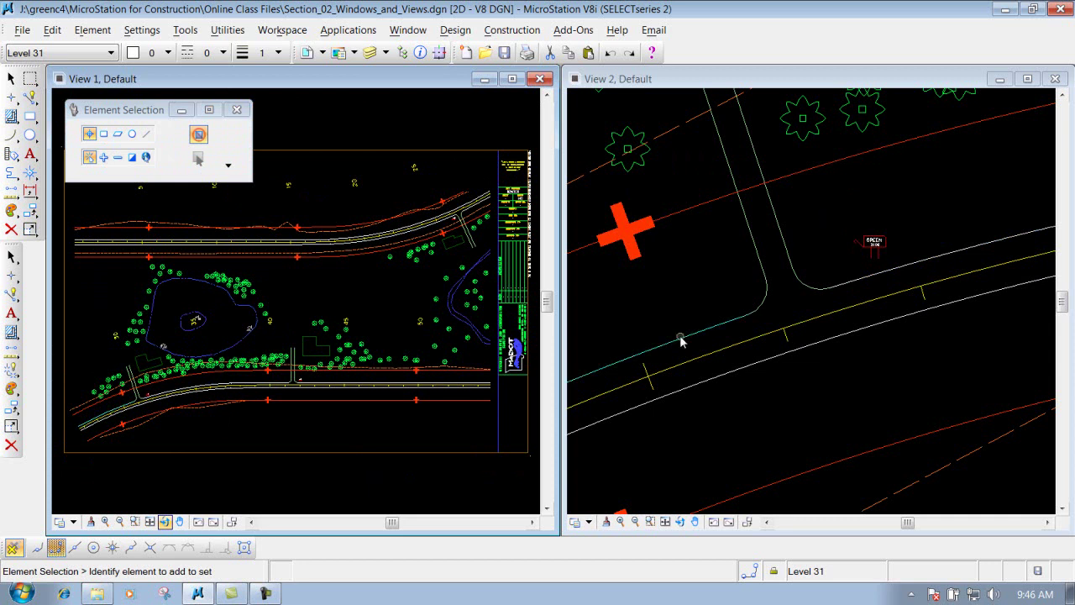
- Close View 2
click(1056, 79)
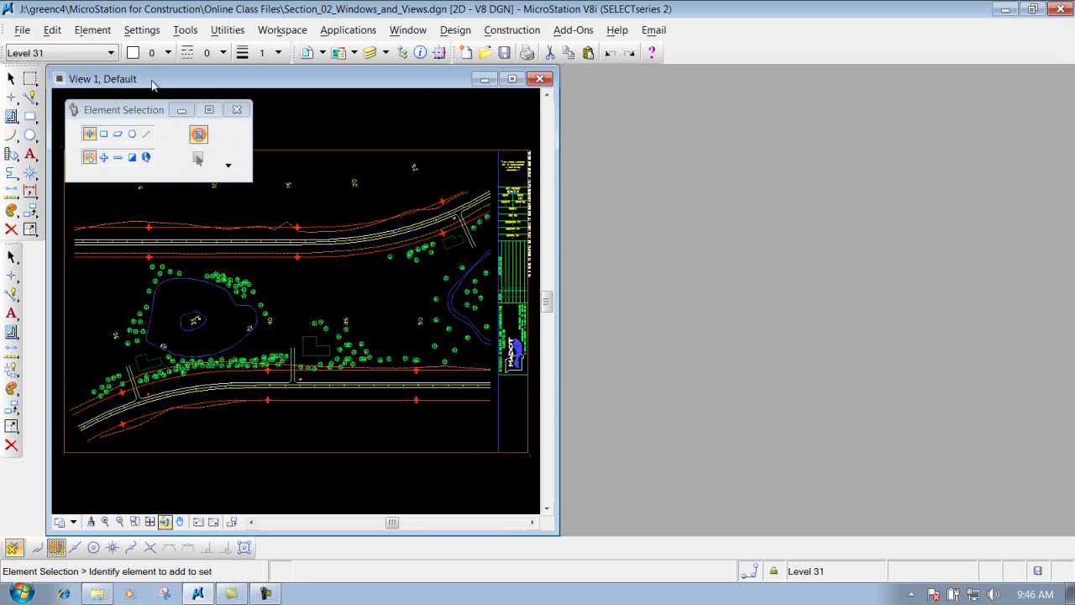
- Maximize View 1 and fit the whole drawing in it with the Files option set to All
double_click(290, 79)
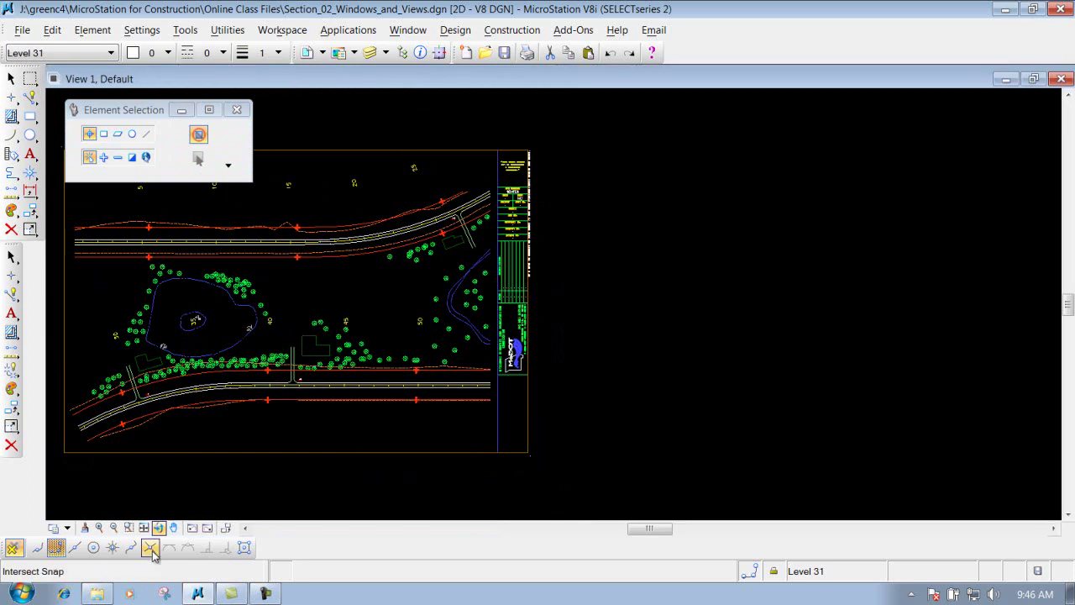
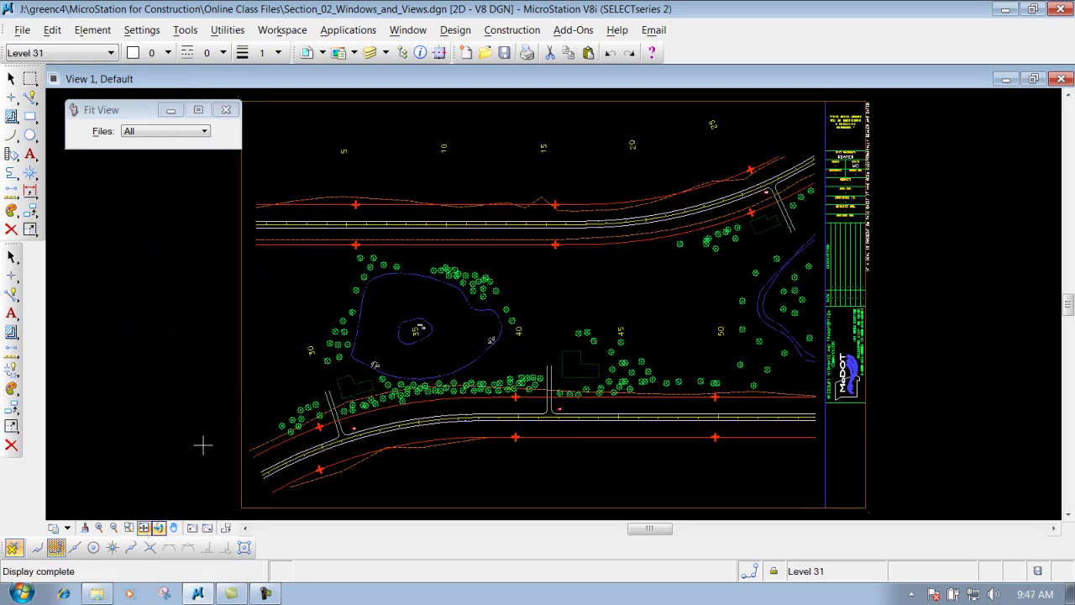
click(203, 132)
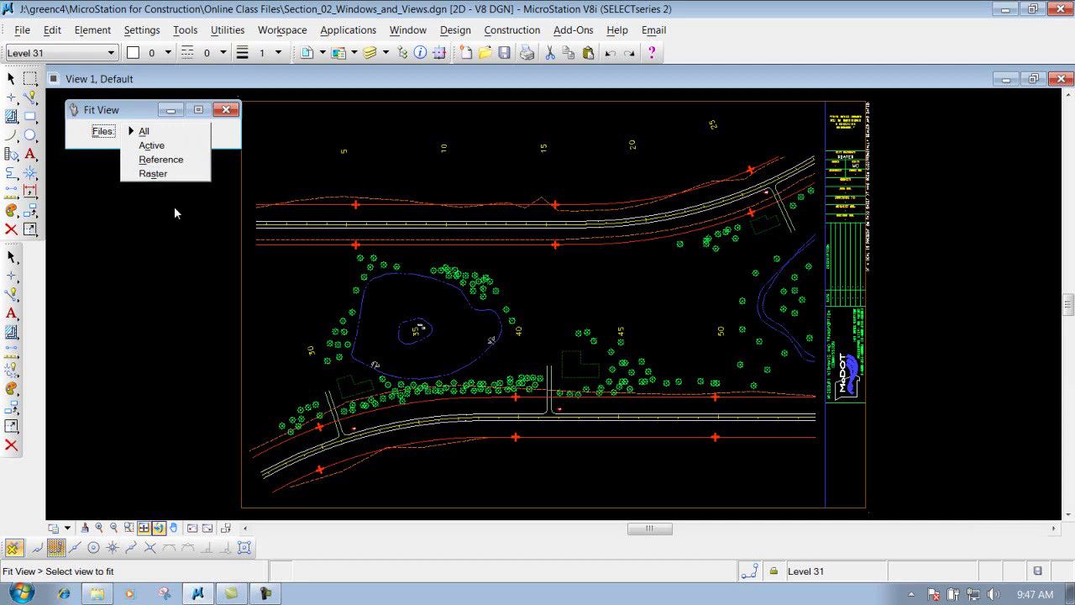
click(148, 135)
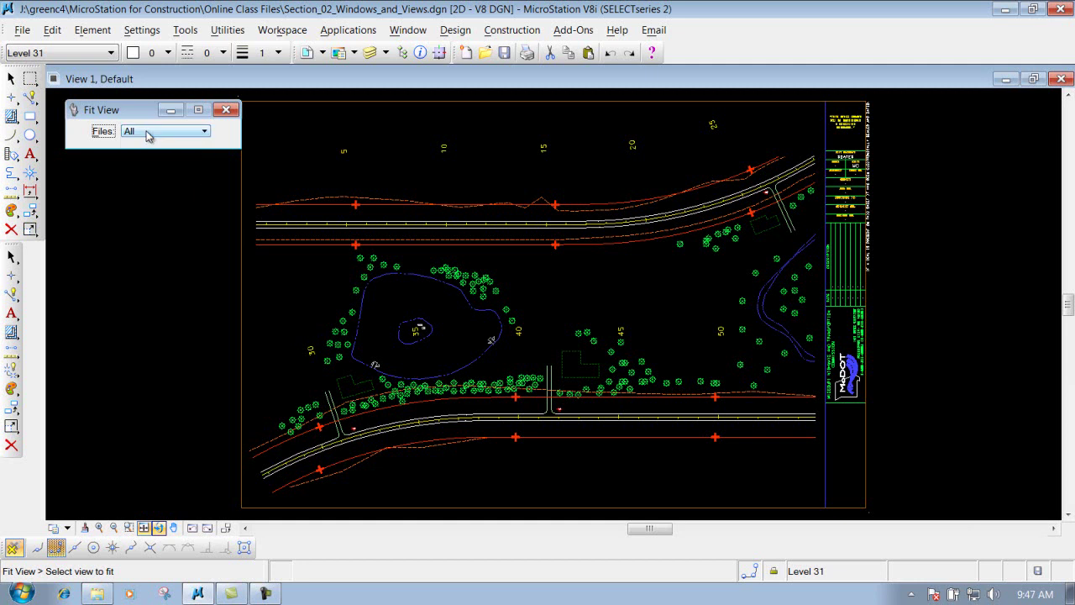
click(226, 110)
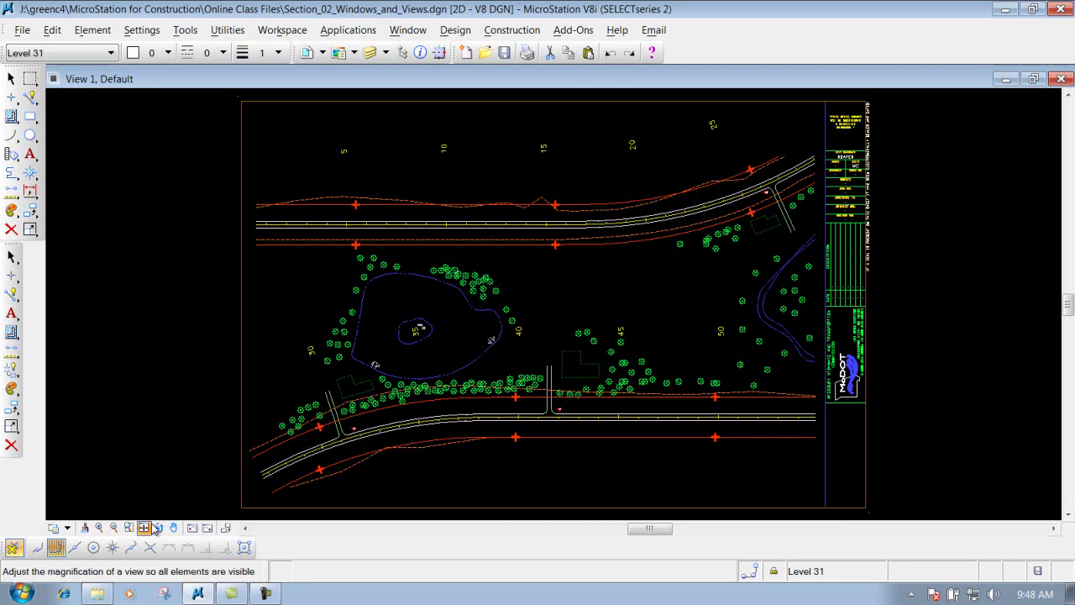
- Rotate View 1 counter-clockwise with the Dynamic method about a point inside the large blue pond outline
click(159, 527)
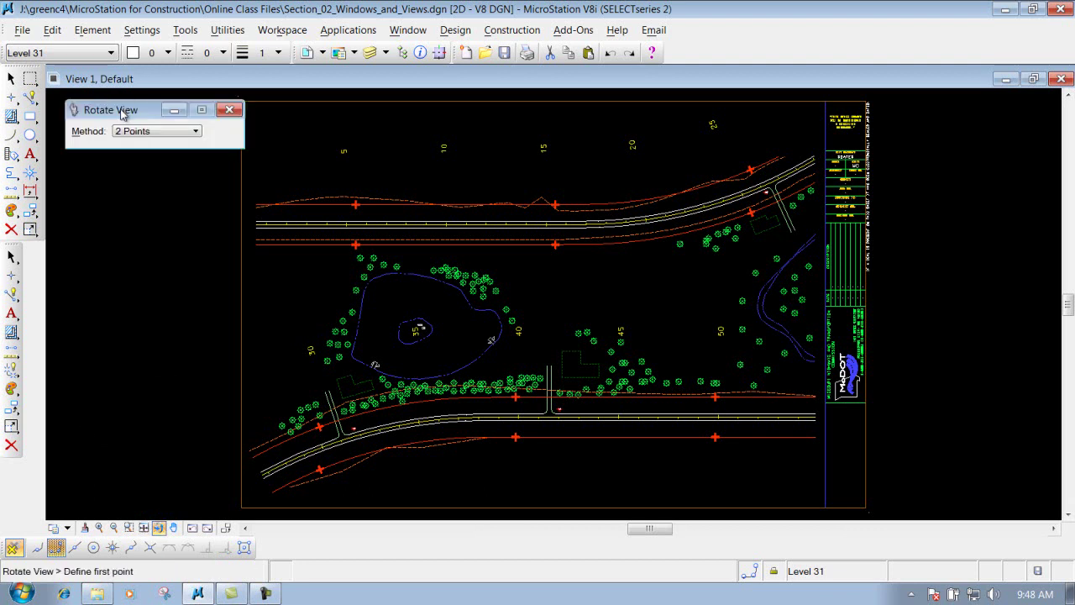
drag(117, 109, 117, 131)
click(149, 153)
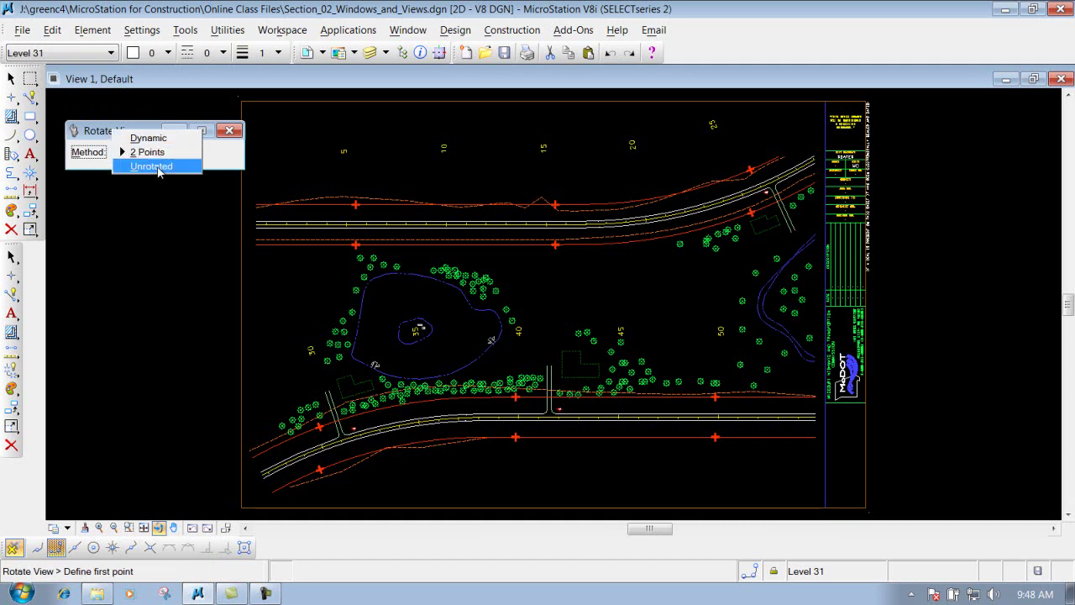
click(184, 206)
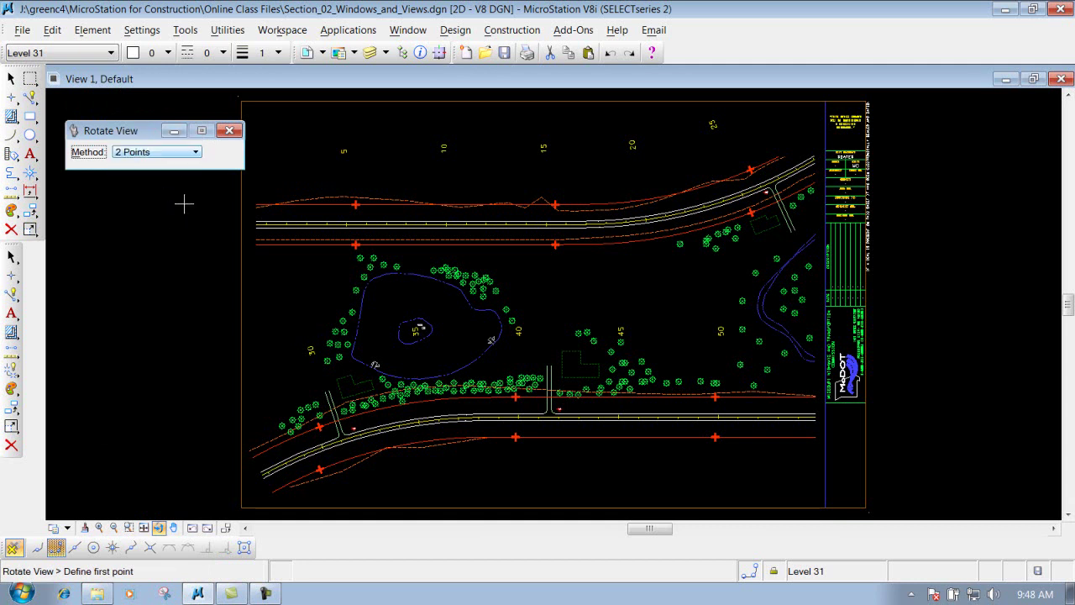
click(169, 156)
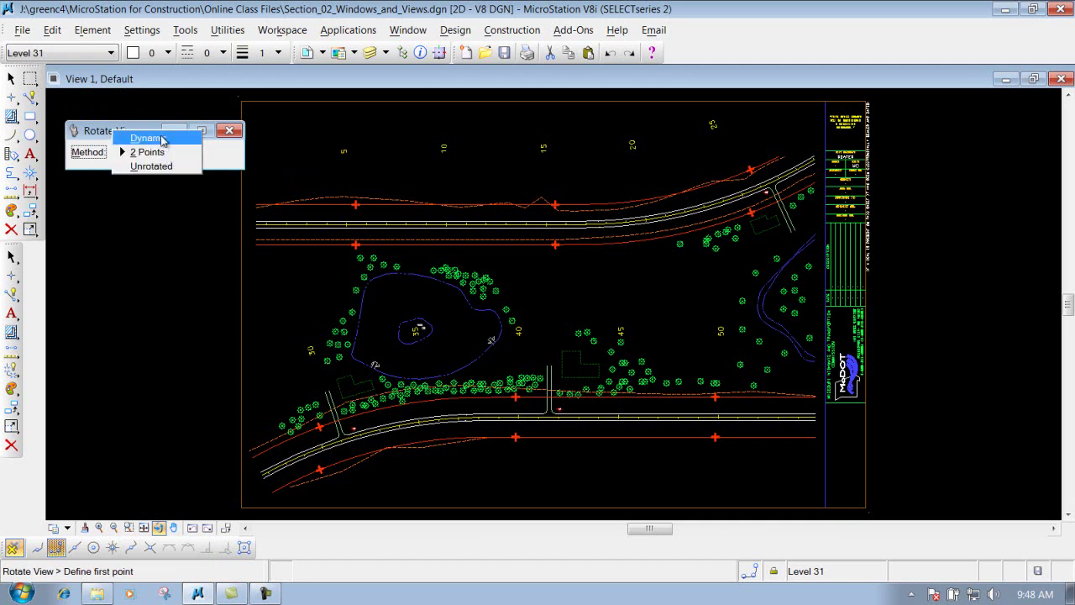
click(145, 138)
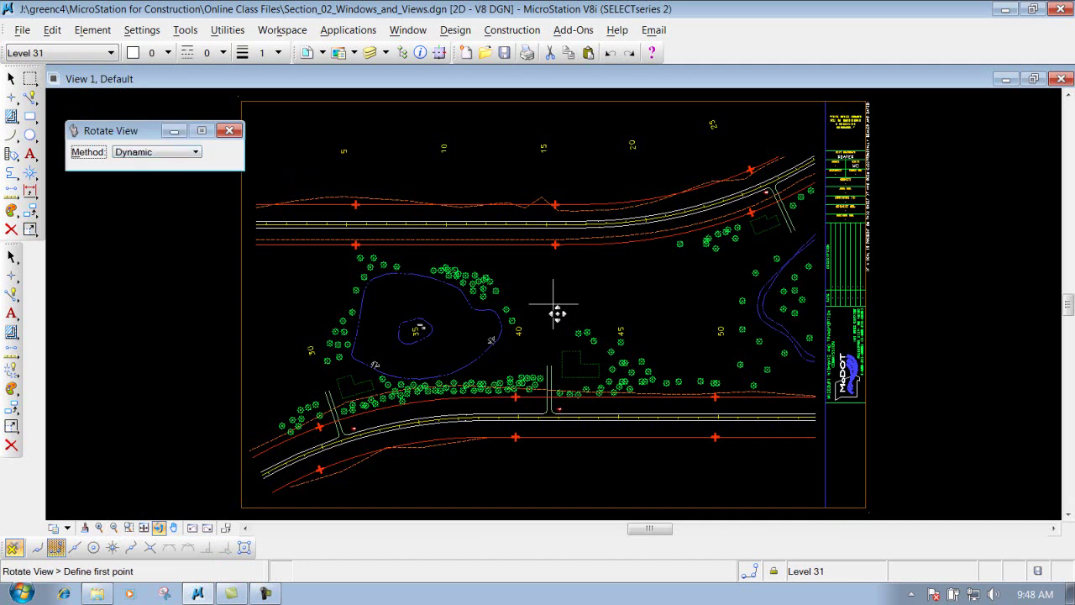
click(403, 290)
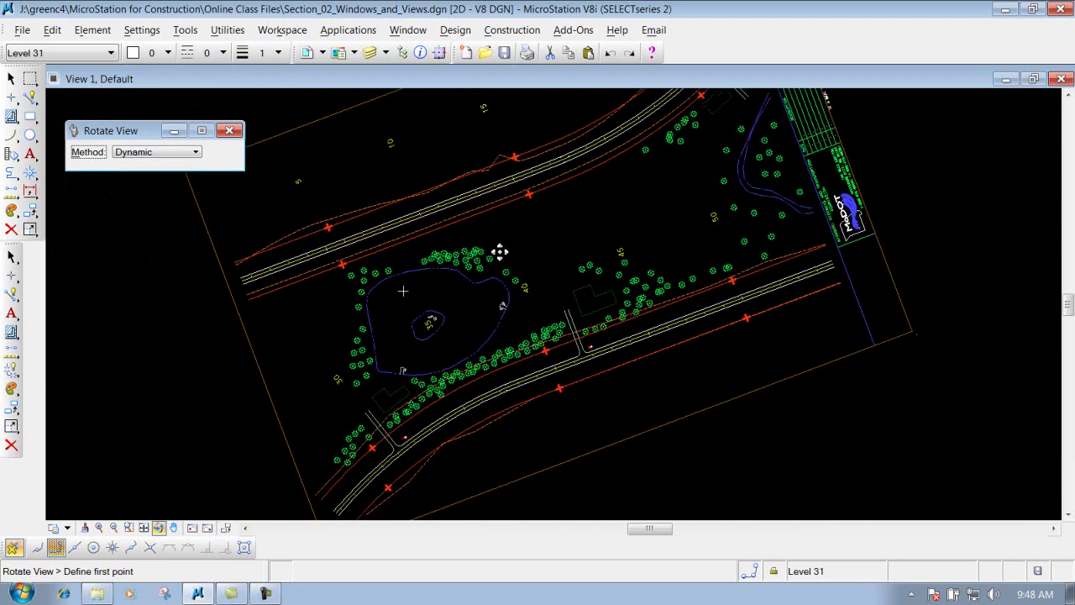
- Rotate View 1 with the 2 Points method, choose Unrotated, and step back to the upright full-drawing view
click(157, 152)
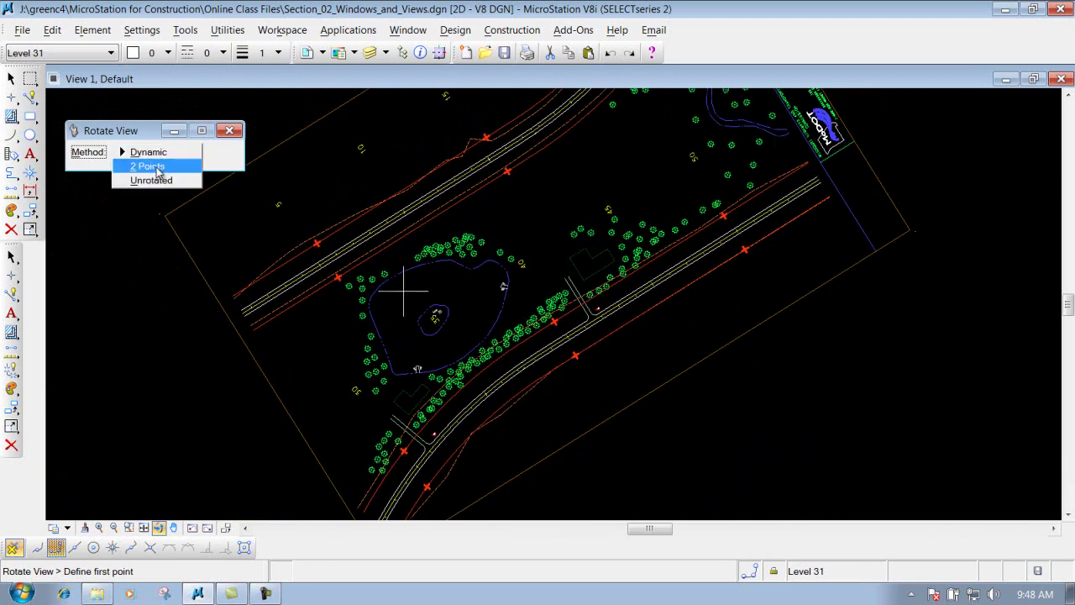
click(160, 163)
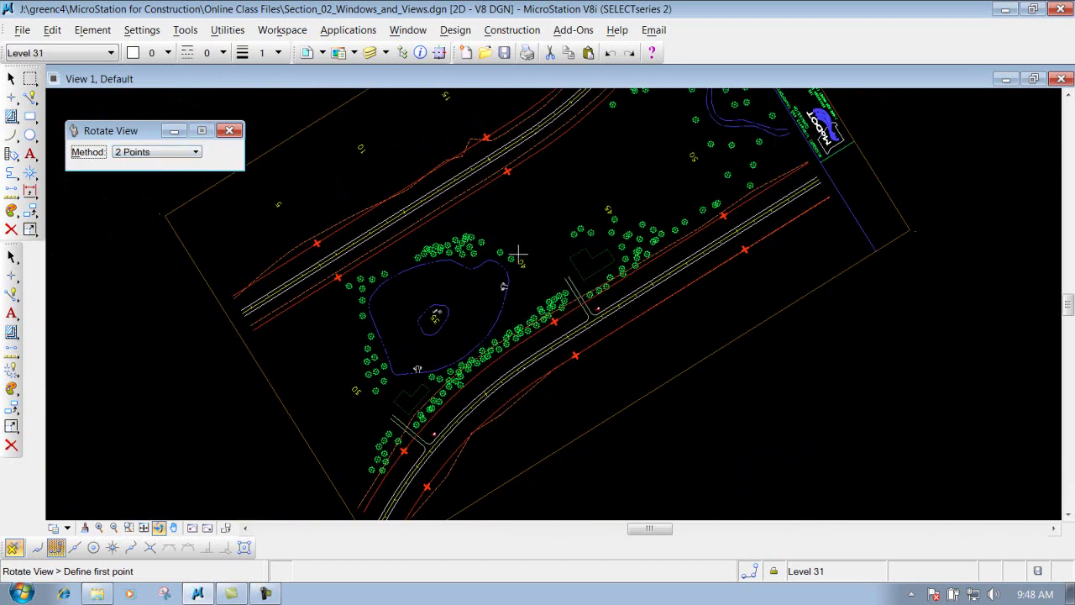
click(182, 152)
click(151, 166)
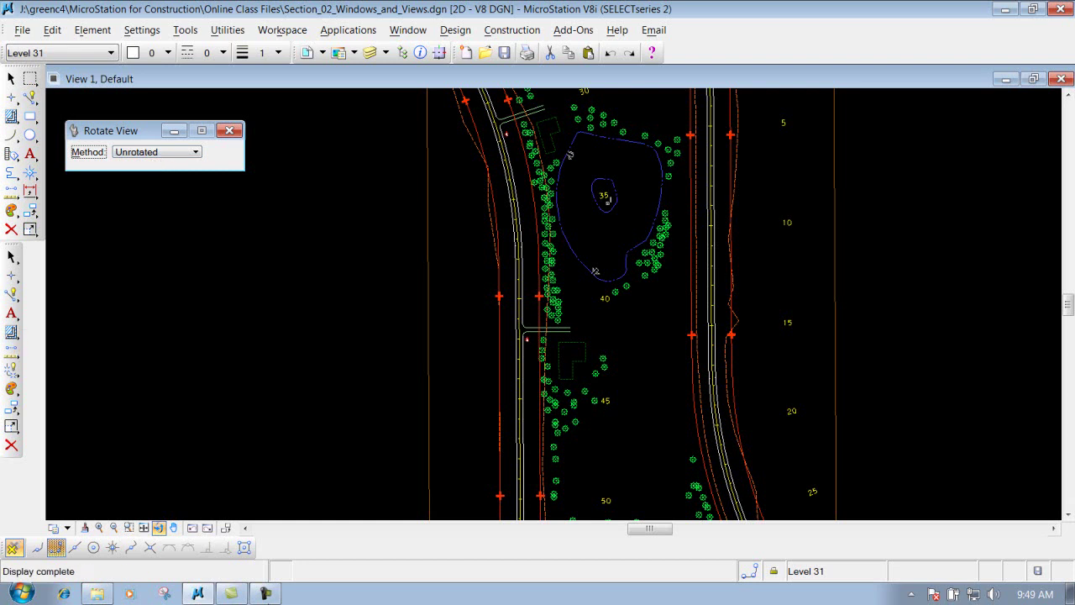
click(192, 528)
click(192, 529)
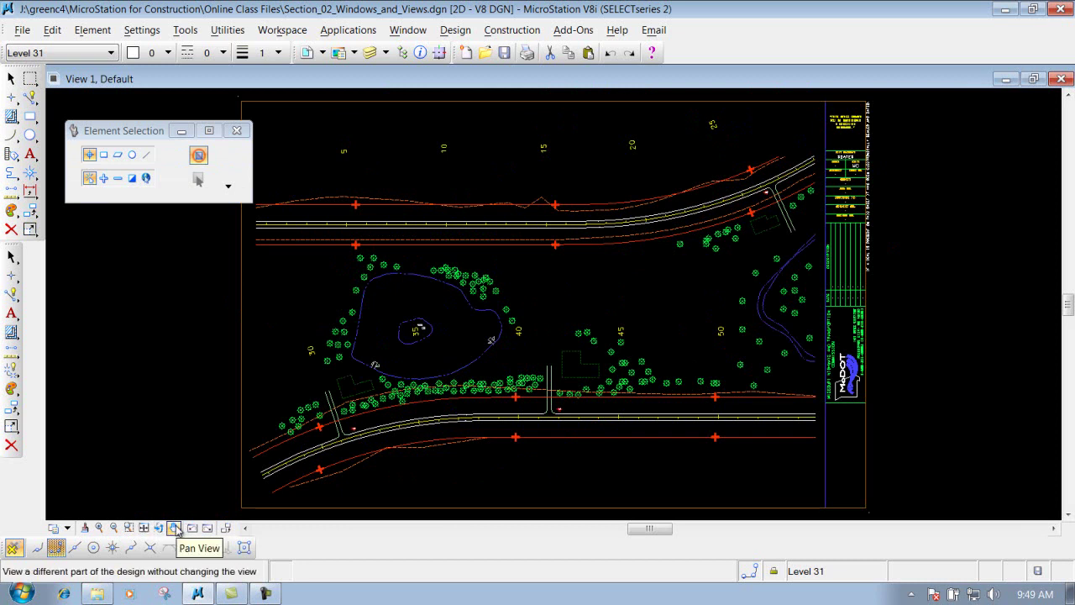
- Window the area around the lower-left driveway junction and apply it to window 1
click(129, 527)
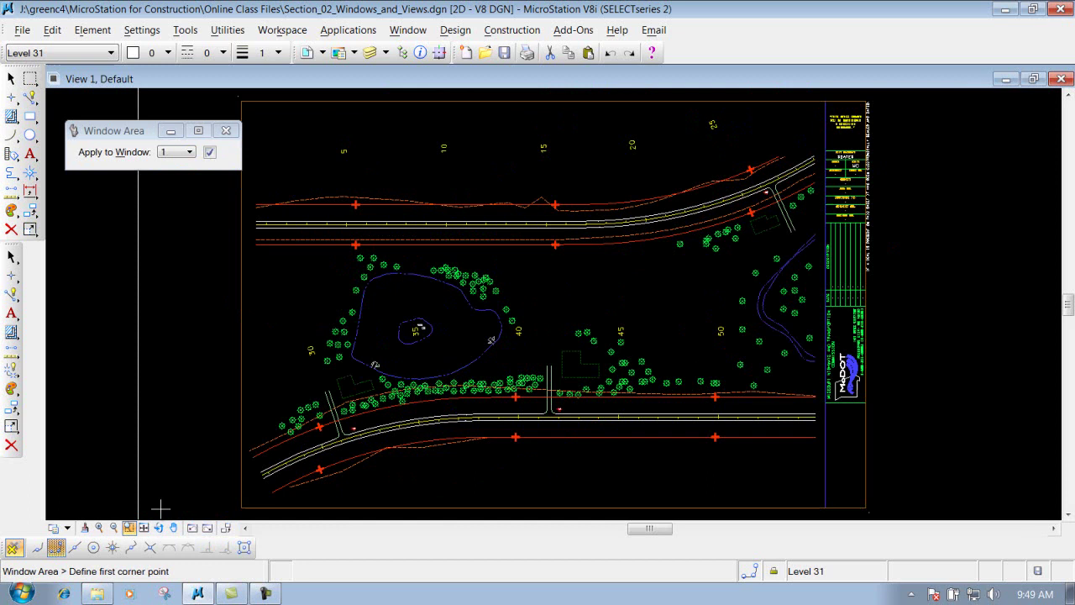
click(241, 427)
click(410, 487)
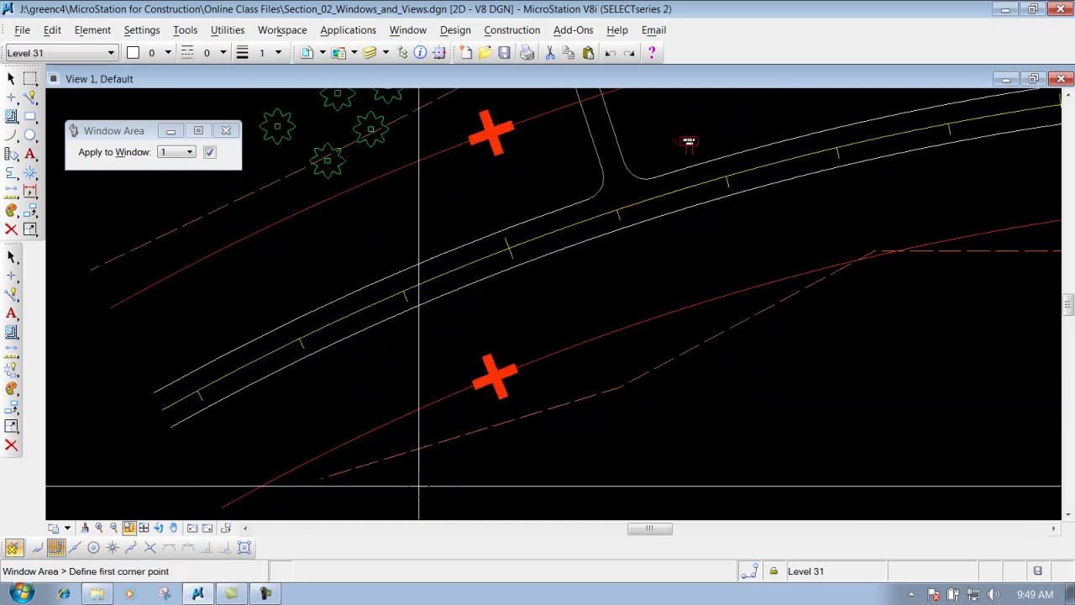
right_click(393, 336)
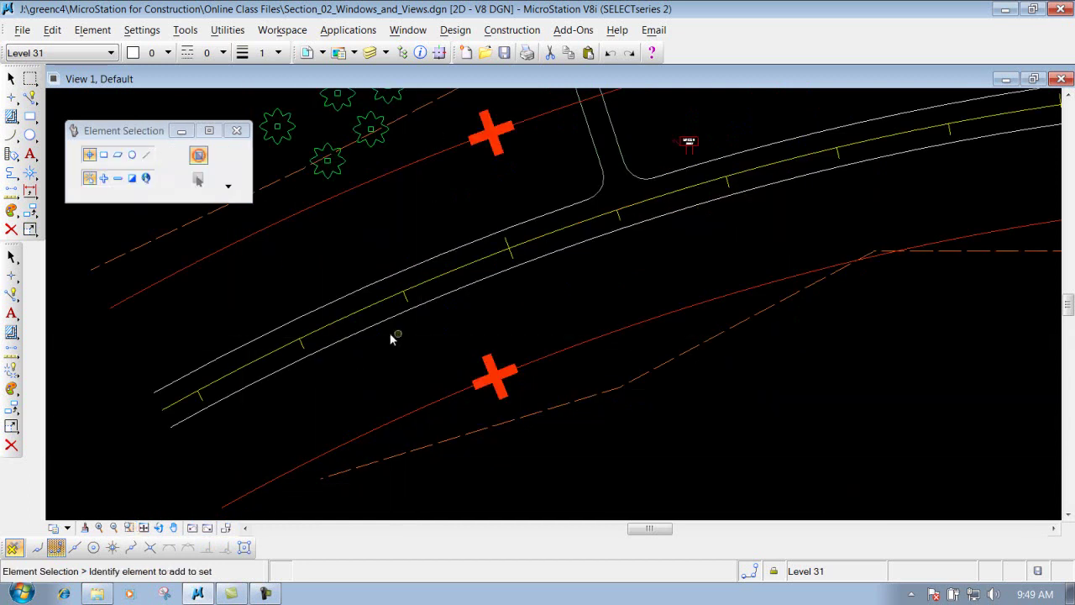
- Pan View 1 back and forth along the lower road, ending at the second driveway junction
click(173, 527)
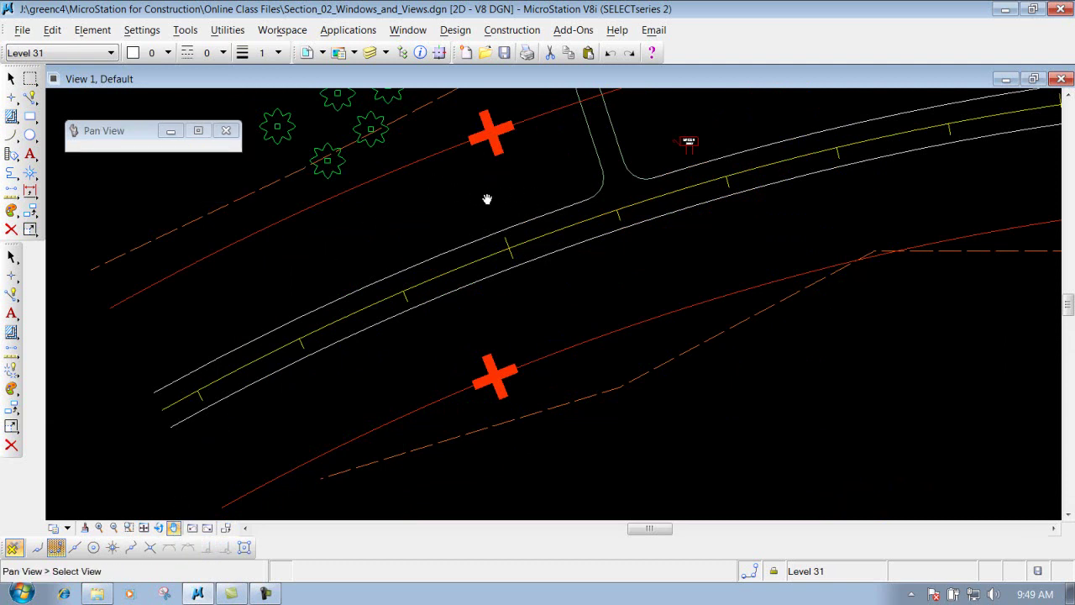
mouse_move(620, 151)
mouse_down()
mouse_move(418, 333)
mouse_move(633, 227)
mouse_up()
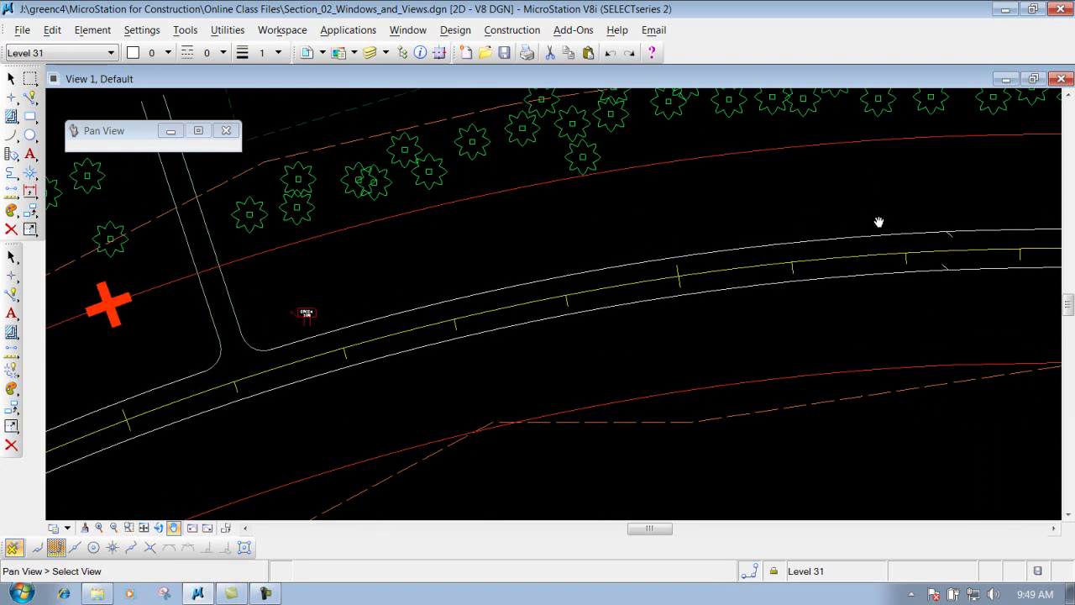
mouse_move(878, 223)
mouse_down()
mouse_move(501, 226)
mouse_move(226, 295)
mouse_up()
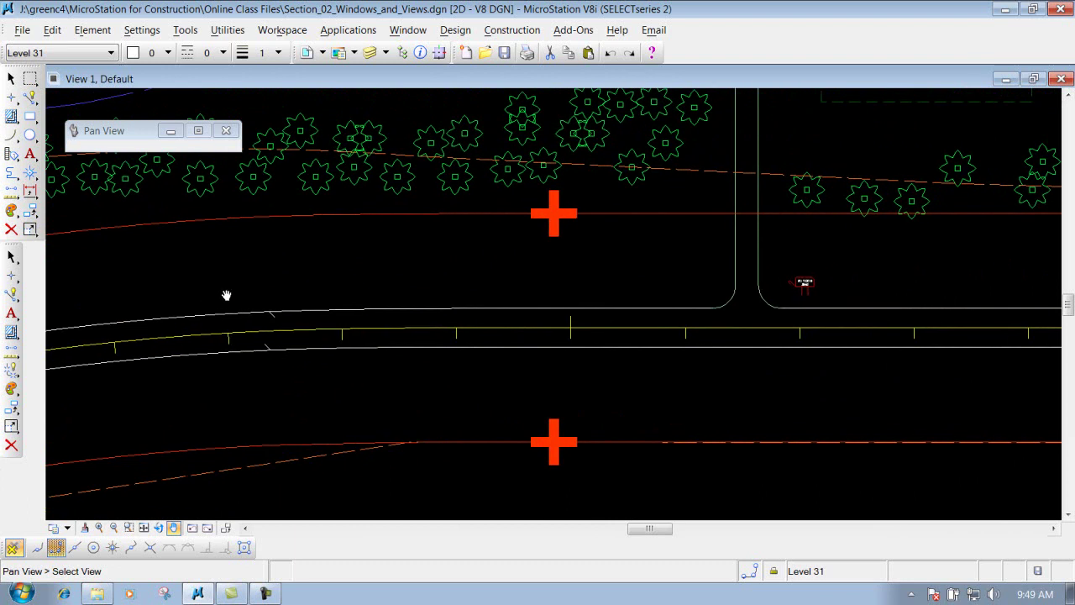
mouse_move(920, 290)
mouse_down()
mouse_move(401, 302)
mouse_move(595, 260)
mouse_move(535, 301)
mouse_move(425, 238)
mouse_move(377, 264)
mouse_move(513, 244)
mouse_up()
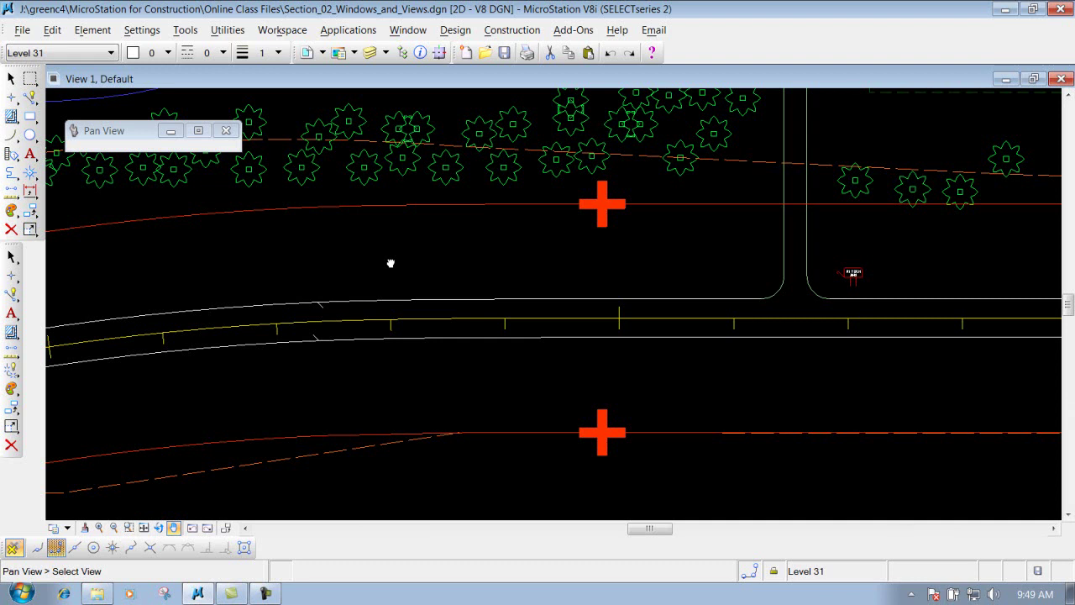
mouse_move(391, 263)
mouse_down()
mouse_move(631, 182)
mouse_move(403, 183)
mouse_move(417, 259)
mouse_move(750, 294)
mouse_up()
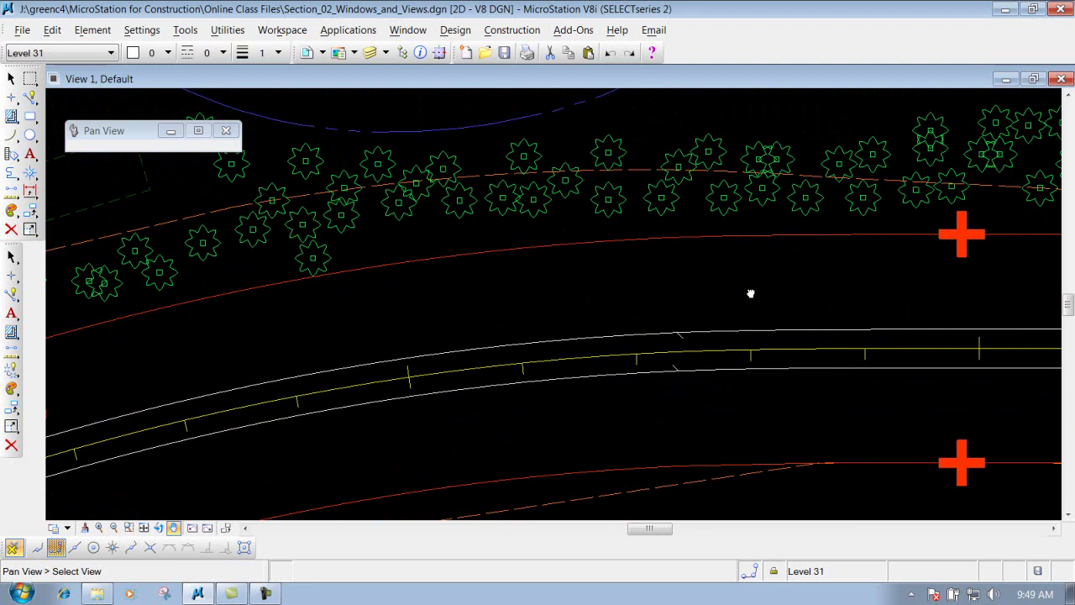
mouse_move(751, 294)
mouse_down()
mouse_move(420, 286)
mouse_move(396, 269)
mouse_up()
drag(918, 228, 414, 287)
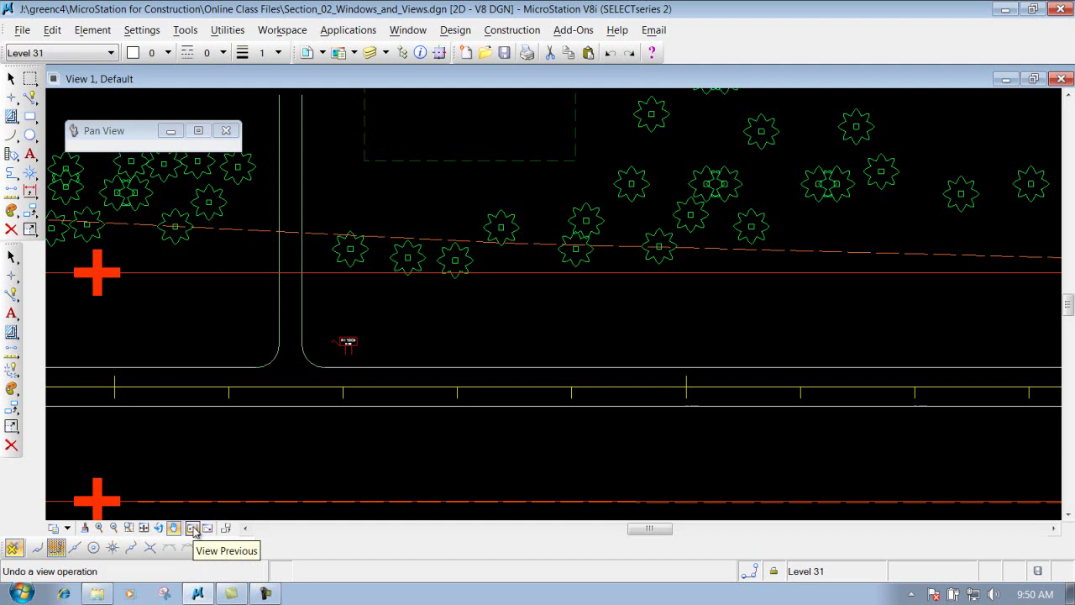
- Step back through the last panned views with View Previous and forward again with View Next
click(193, 528)
click(192, 528)
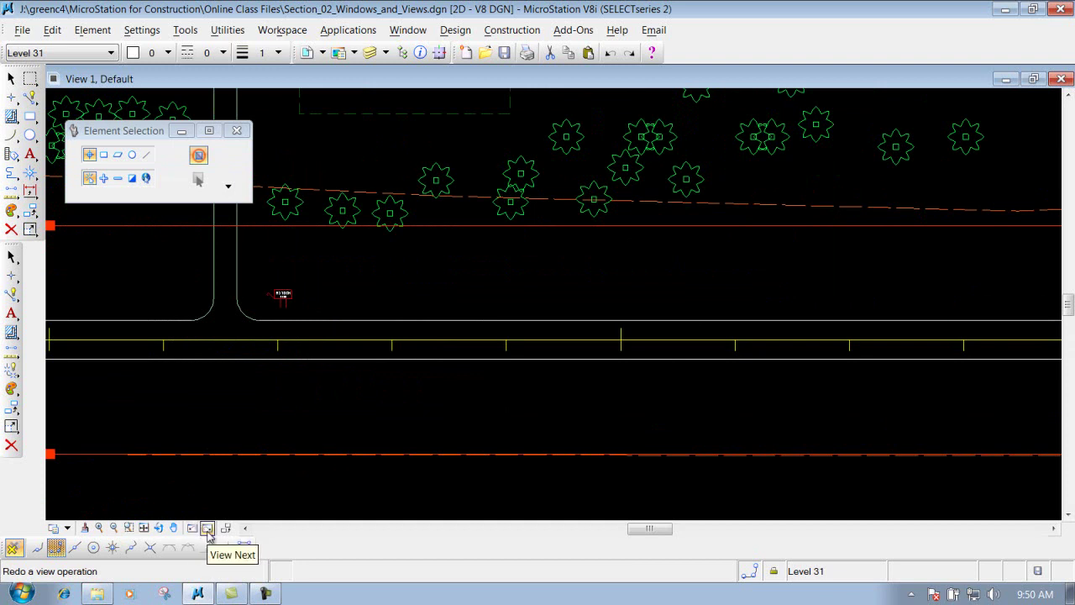
click(207, 528)
click(208, 528)
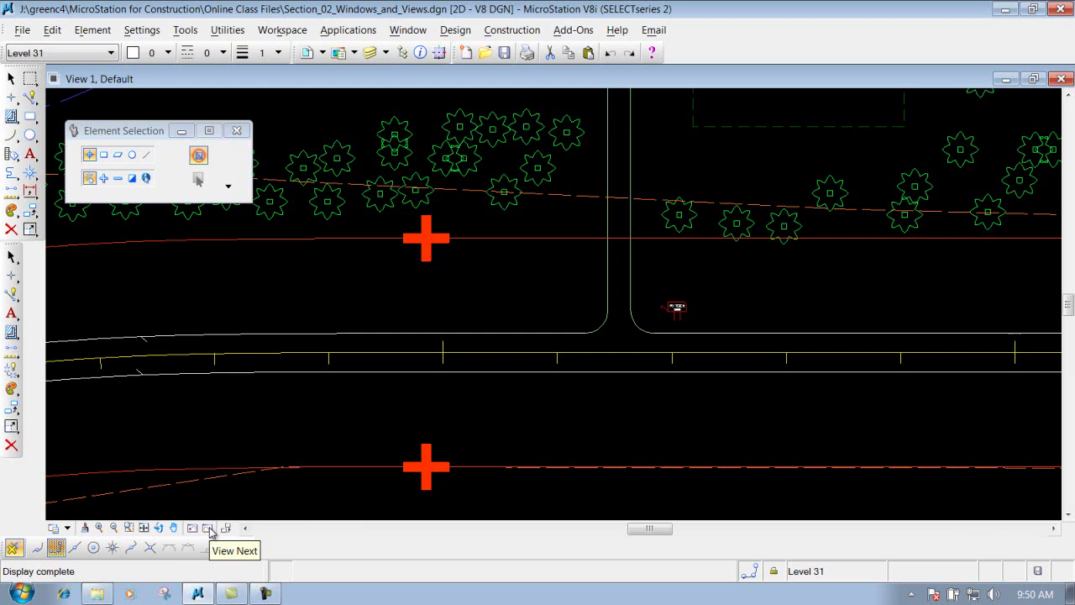
click(209, 529)
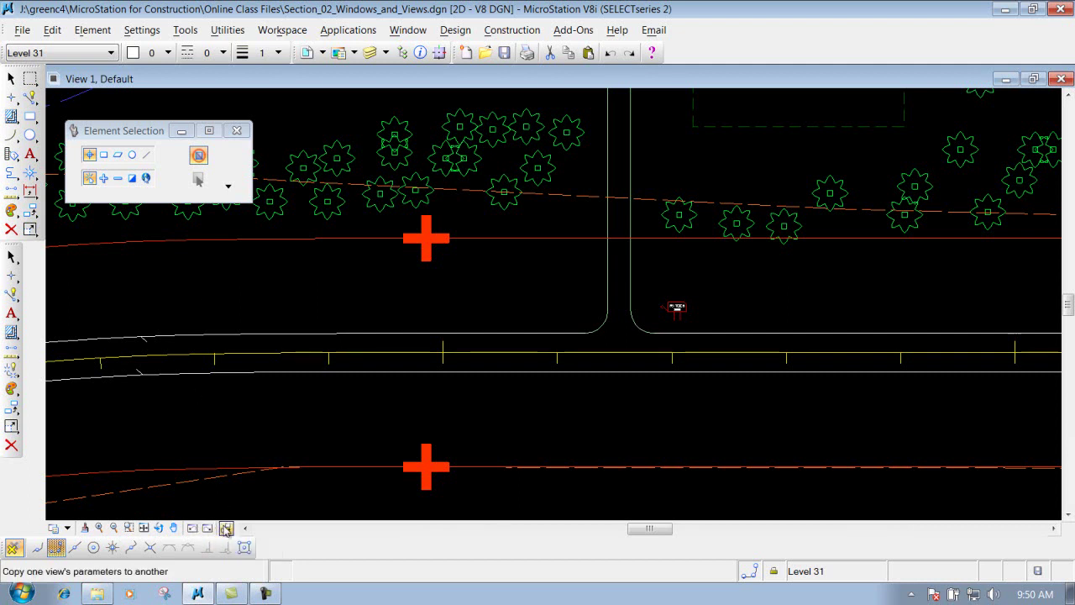
- Start Copy View with View 1 as the source
click(225, 527)
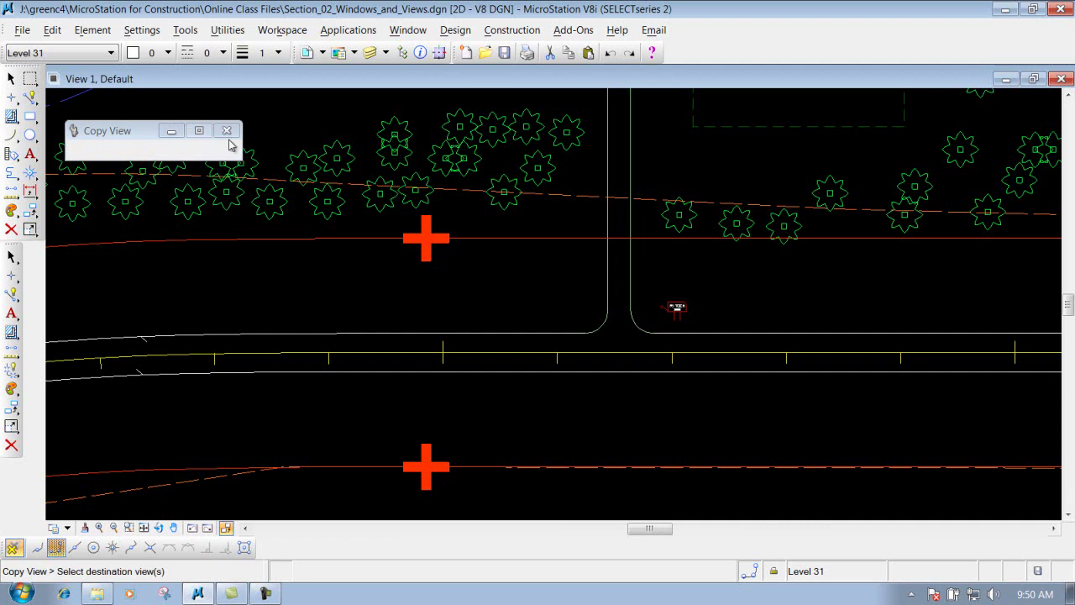